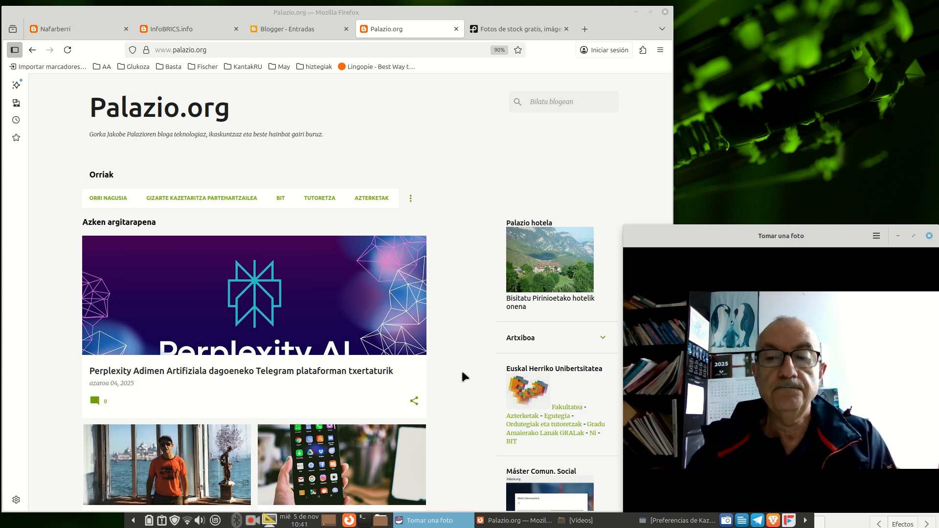
# Step: Look through the open Nafarberri, InfoBRICS.info, Palazio.org and Blogger posts pages, and examine the Blogger page's address
pyautogui.click(636, 12)
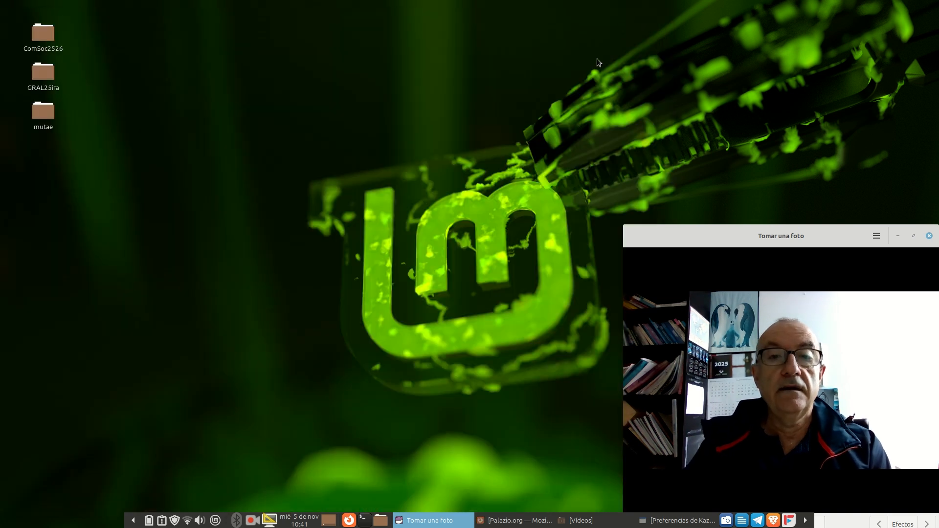
pyautogui.click(529, 521)
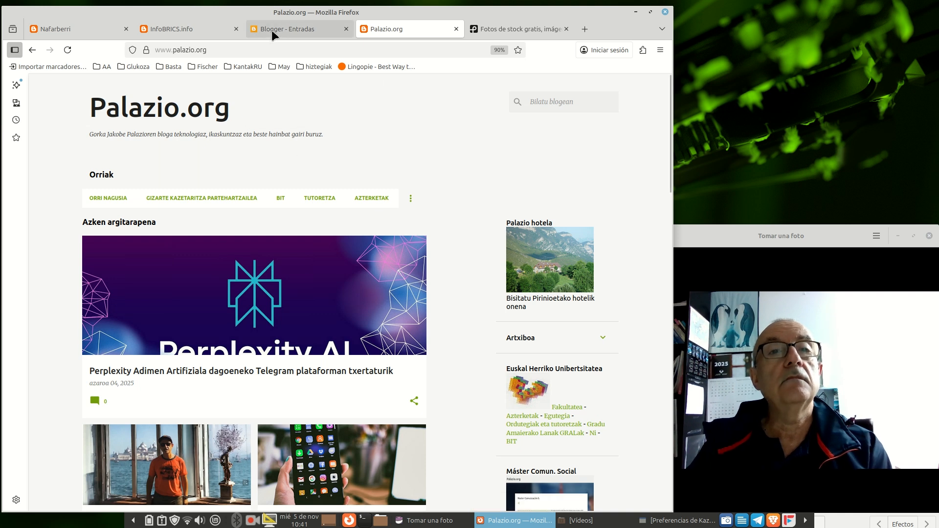
pyautogui.click(177, 26)
pyautogui.click(70, 27)
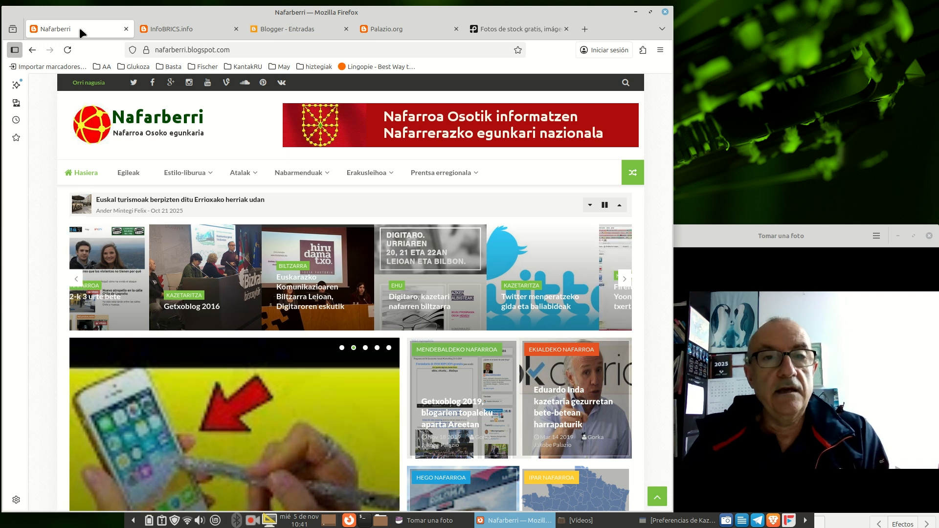
pyautogui.click(211, 33)
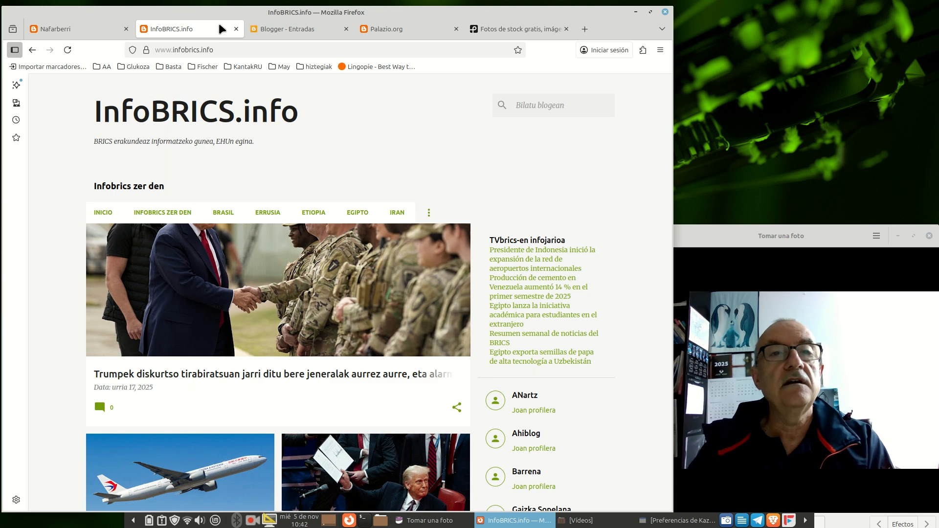
pyautogui.click(297, 31)
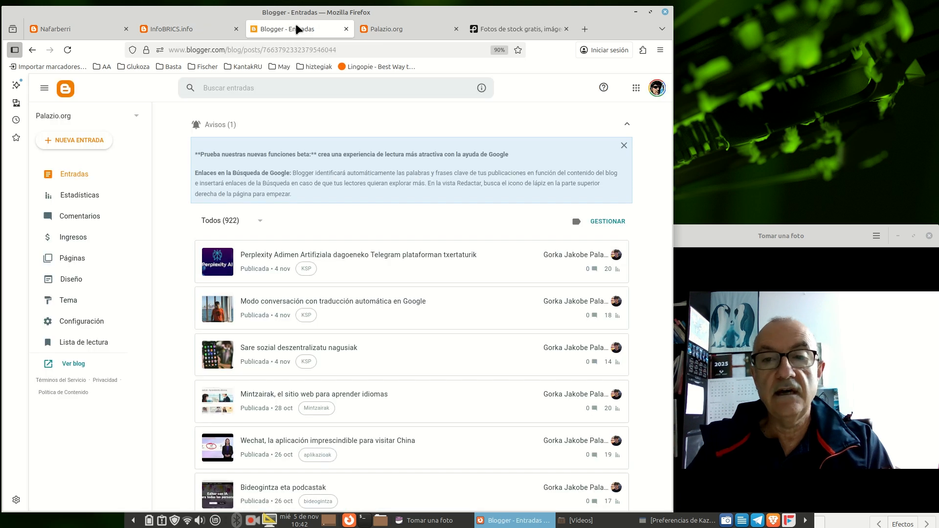
pyautogui.click(401, 29)
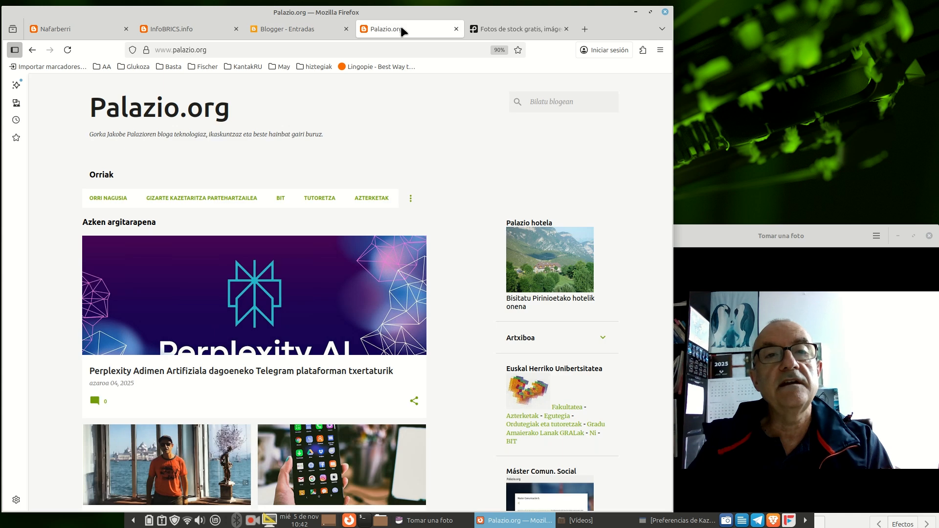
pyautogui.click(299, 29)
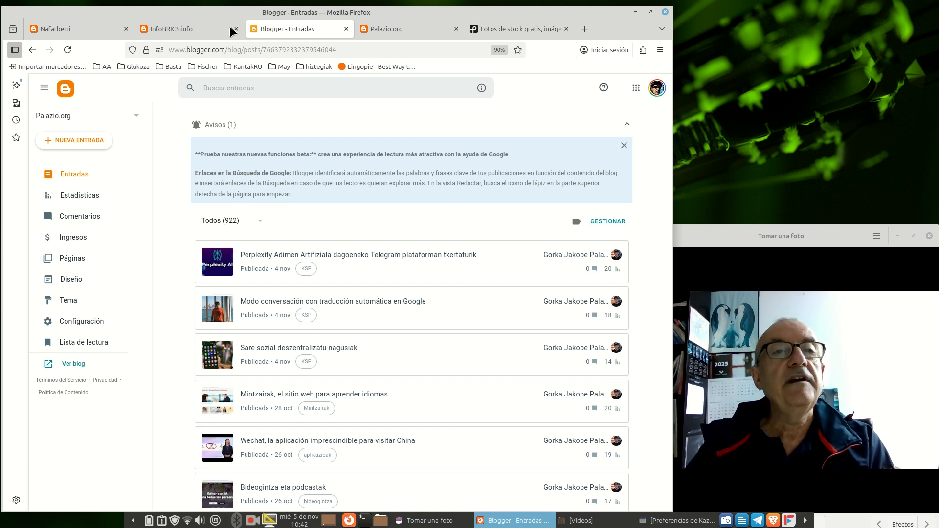
pyautogui.click(204, 26)
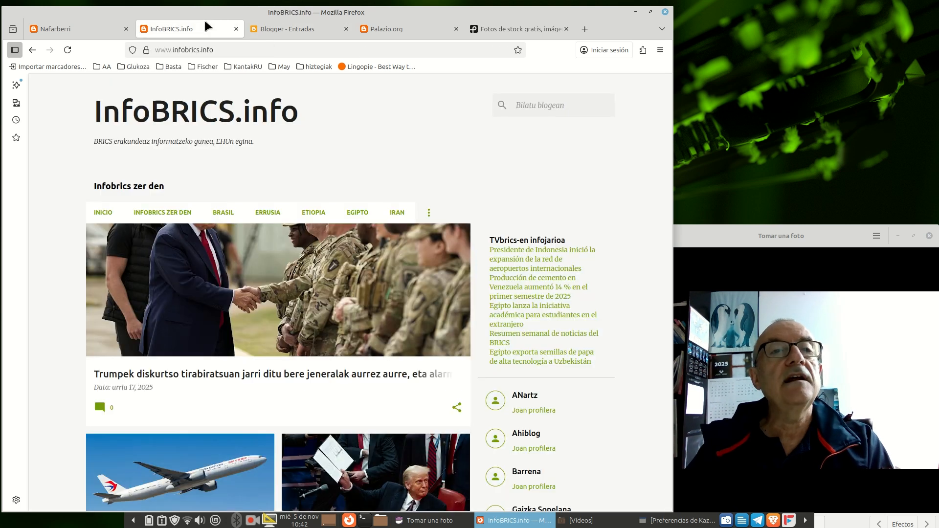
pyautogui.click(82, 27)
pyautogui.click(310, 28)
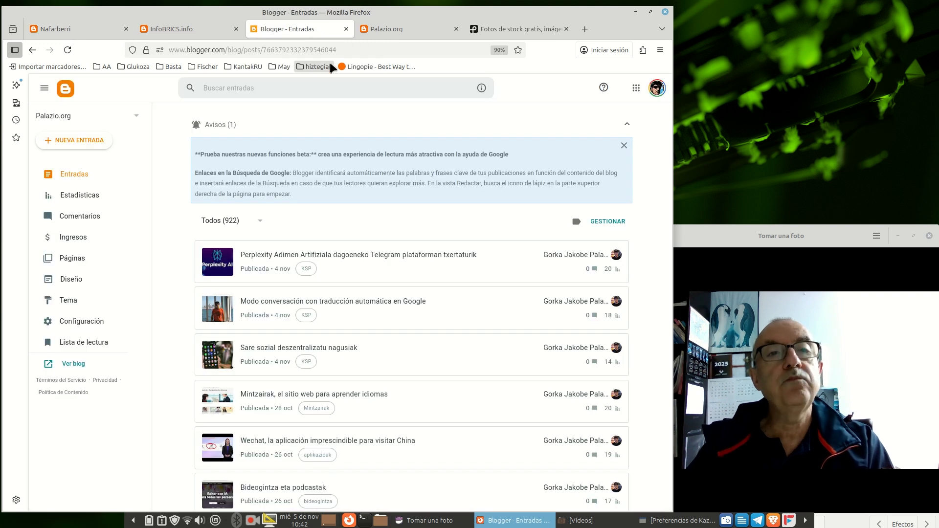
pyautogui.click(289, 50)
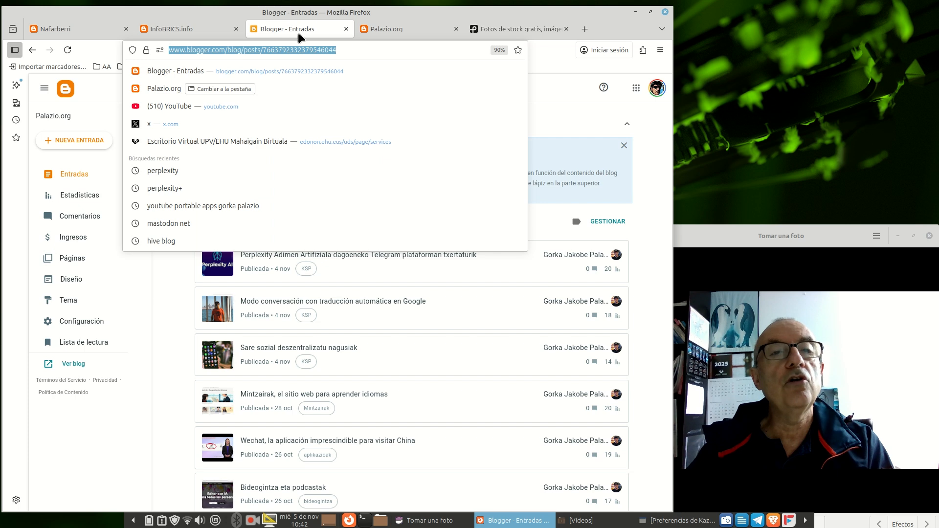
pyautogui.click(376, 48)
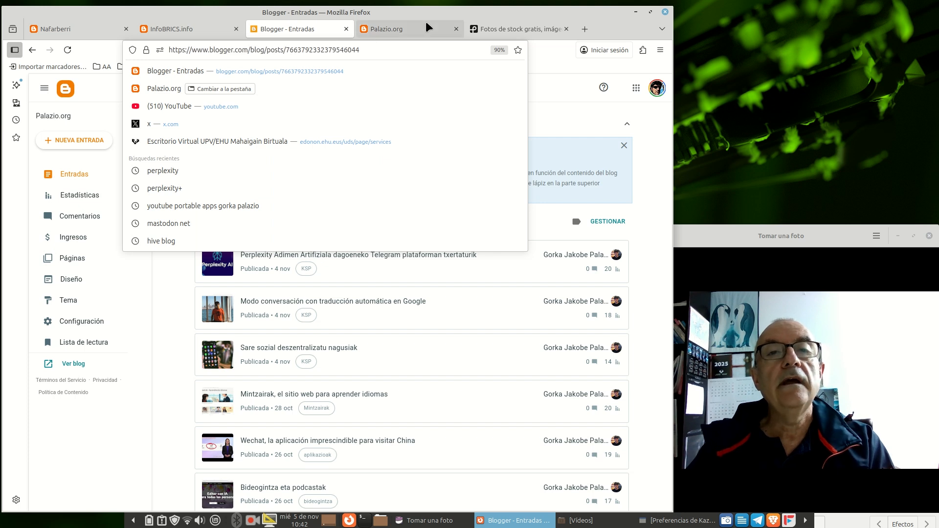
pyautogui.click(440, 14)
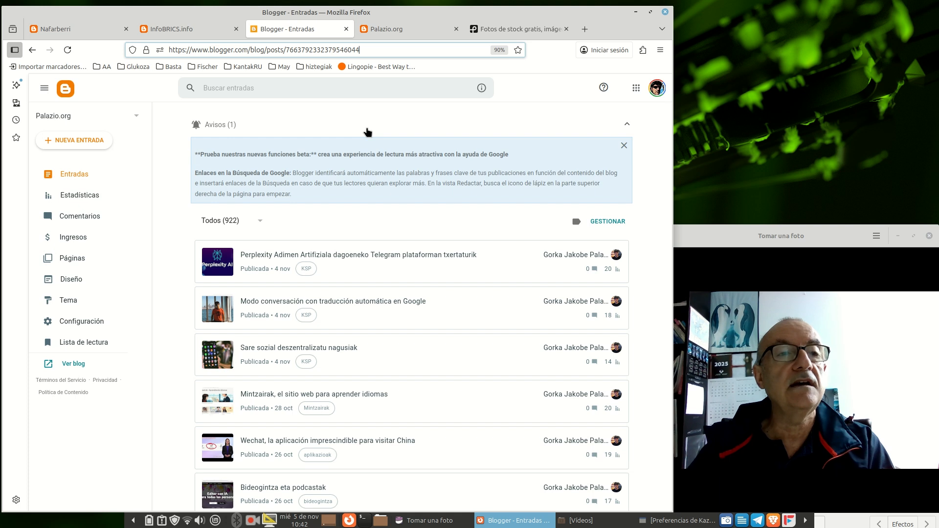
# Step: Create a new post in the Palazio.org blog and enter the filler text "fdhhahahsdhn" in its body
pyautogui.click(85, 144)
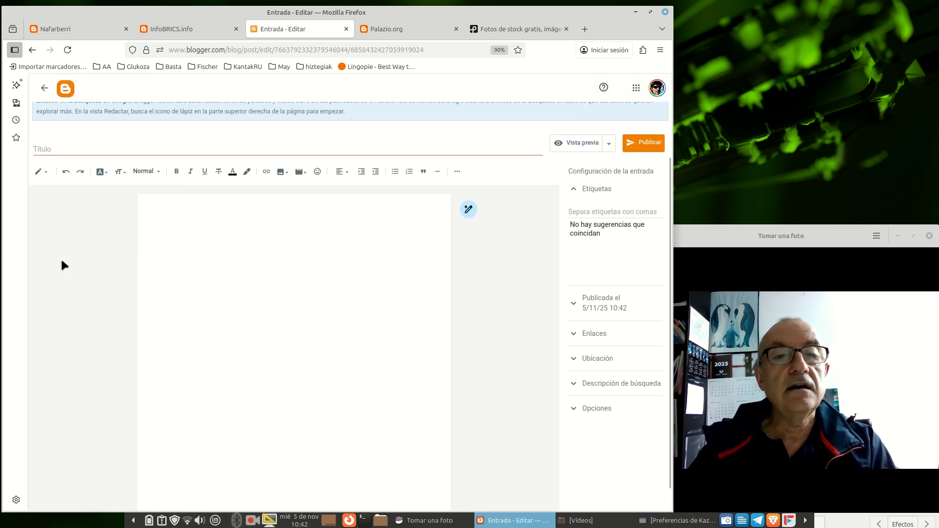
pyautogui.click(262, 207)
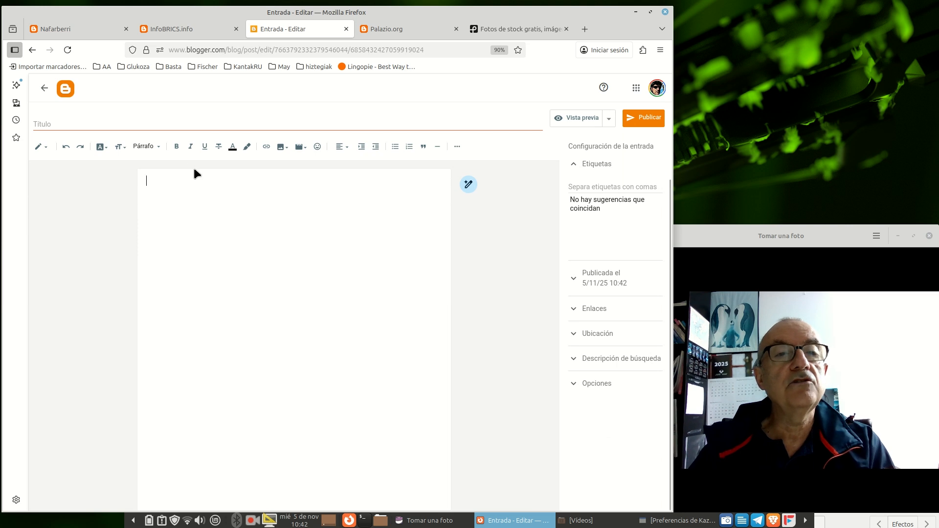
pyautogui.write('fdhhahahsdhn')
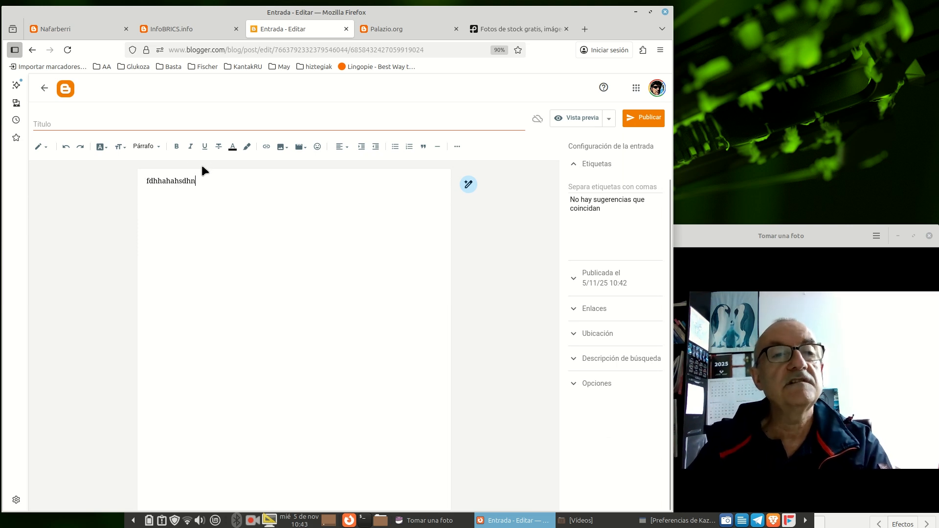
# Step: Enter "Hemen titulua idazten da" as the title of the new post
pyautogui.click(82, 124)
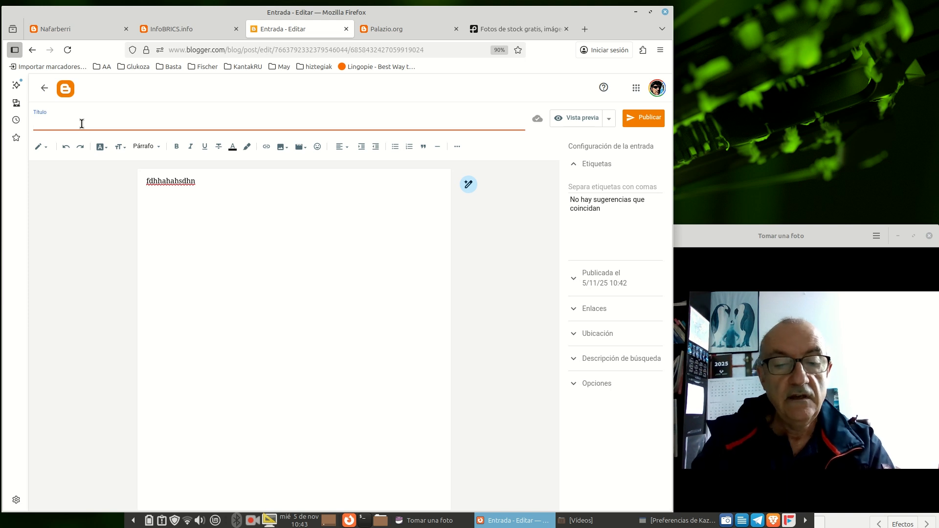
pyautogui.write('Hemen ')
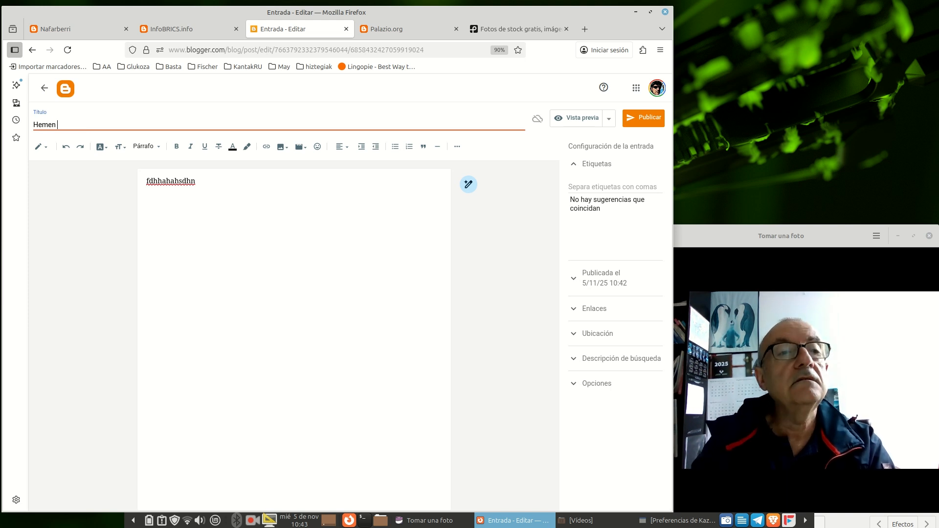
pyautogui.write('titulua ')
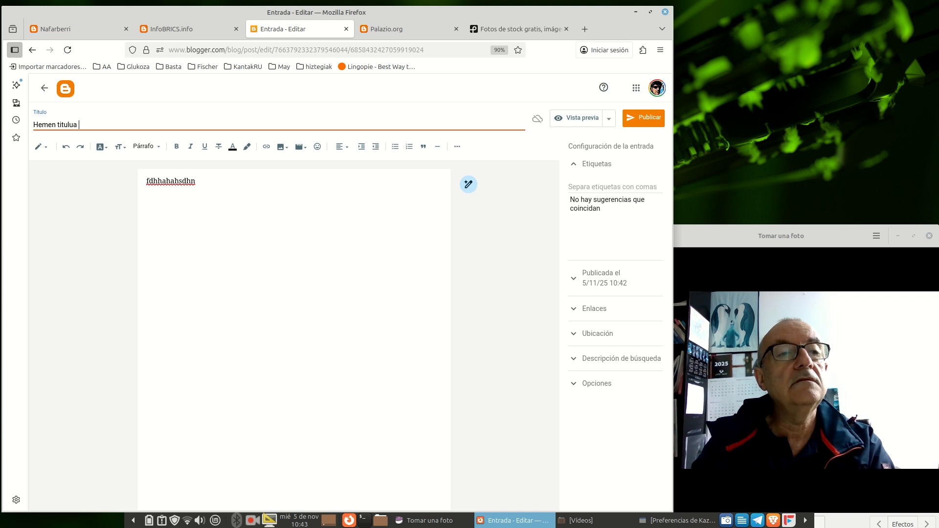
pyautogui.write('ida')
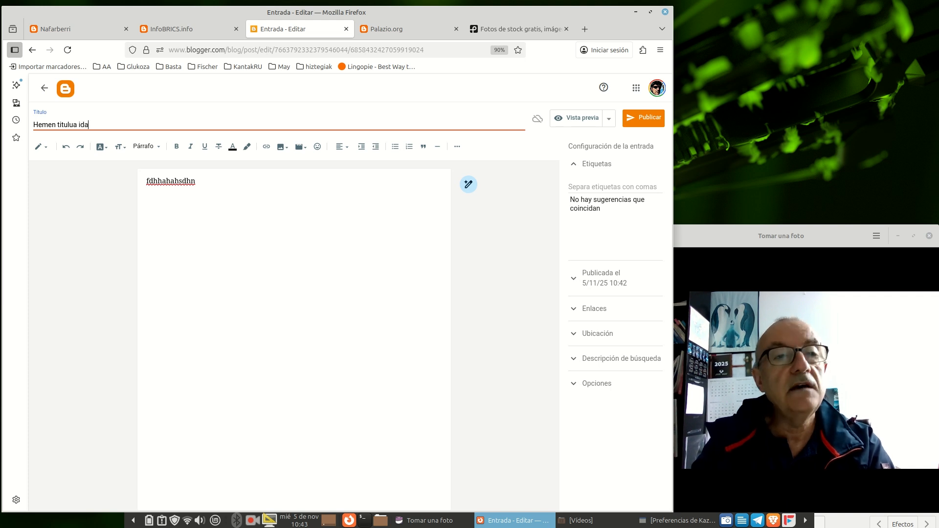
pyautogui.write('zten da')
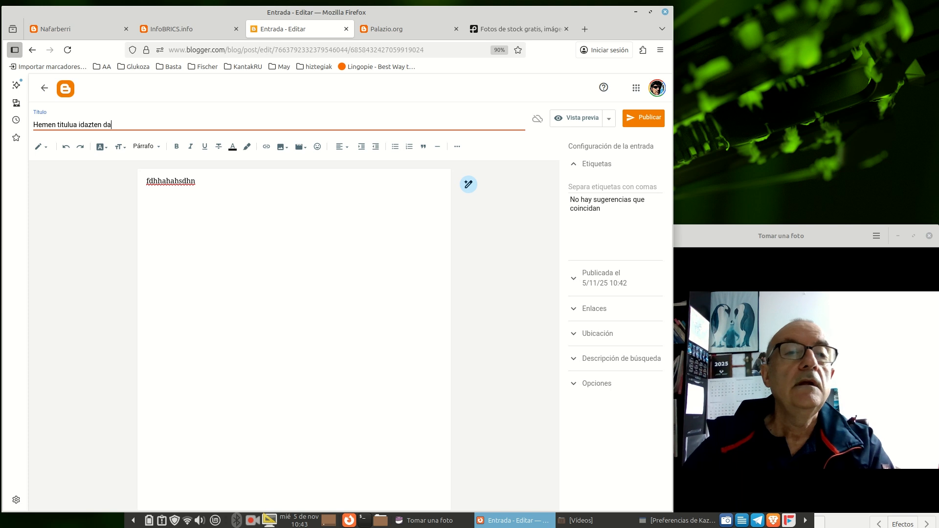
# Step: Replace the body's filler text with "gagrarga" and start a new line below it
pyautogui.moveTo(237, 192); pyautogui.dragTo(87, 175)
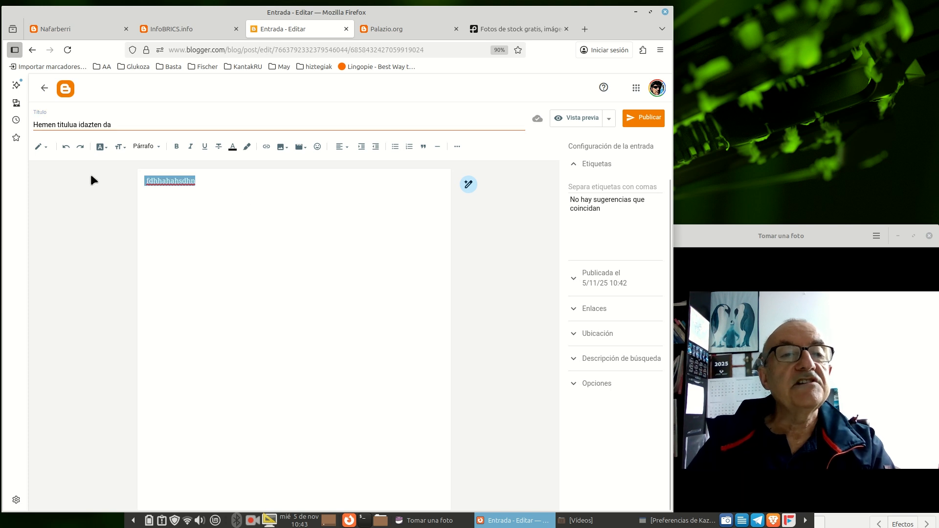
pyautogui.press('BackSpace')
pyautogui.write('gagrarga')
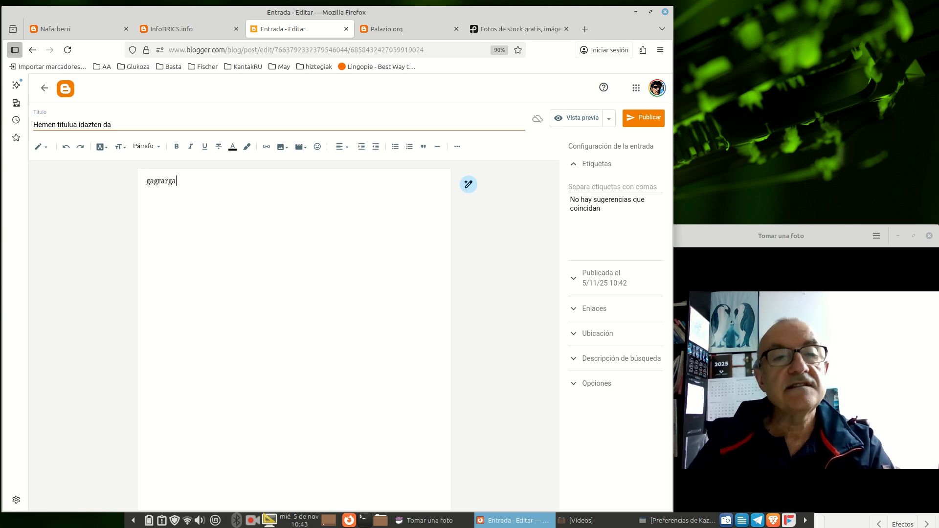
pyautogui.press('Return')
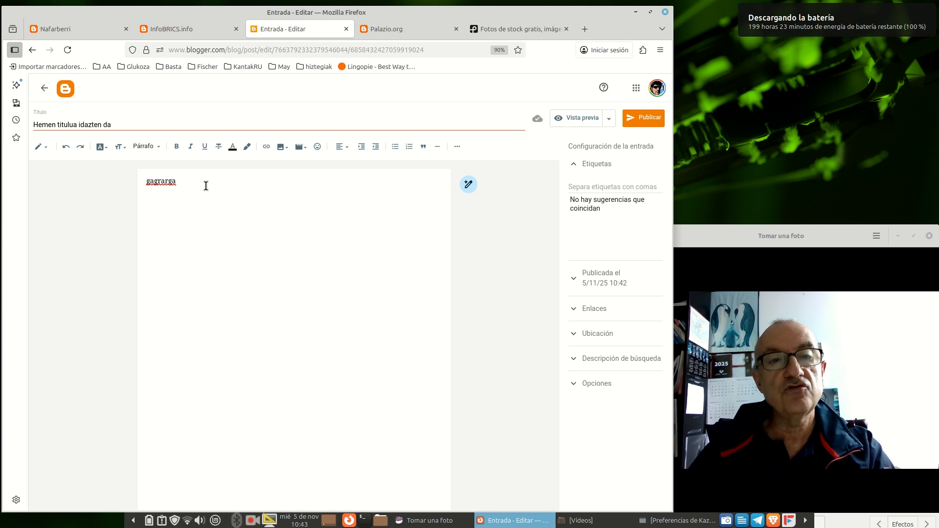
pyautogui.rightClick(170, 193)
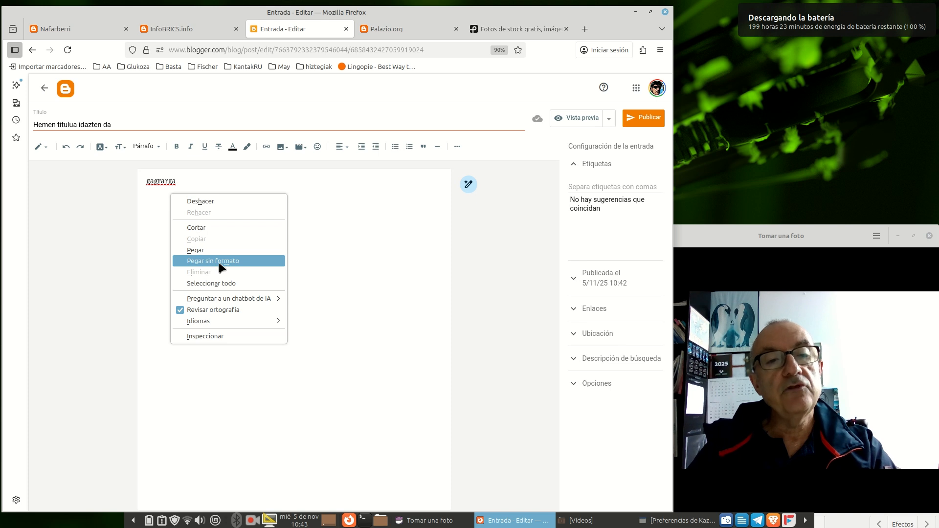
pyautogui.click(376, 236)
pyautogui.rightClick(285, 236)
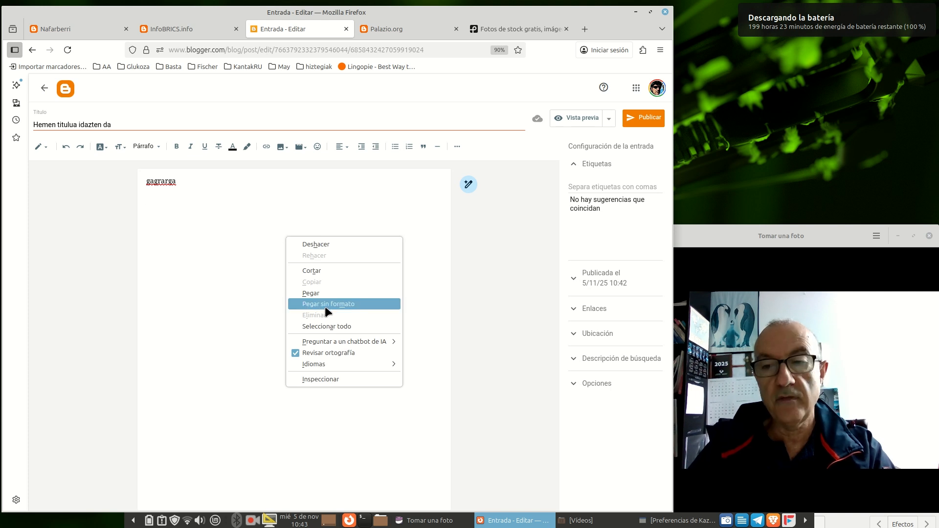
pyautogui.click(202, 288)
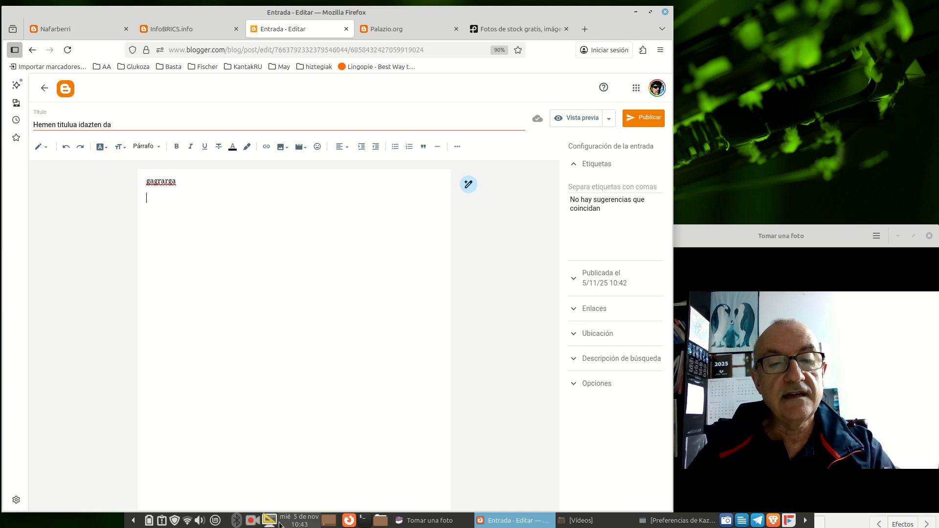
# Step: Open a blank document in the system's text editor (Editor de texto)
pyautogui.click(216, 522)
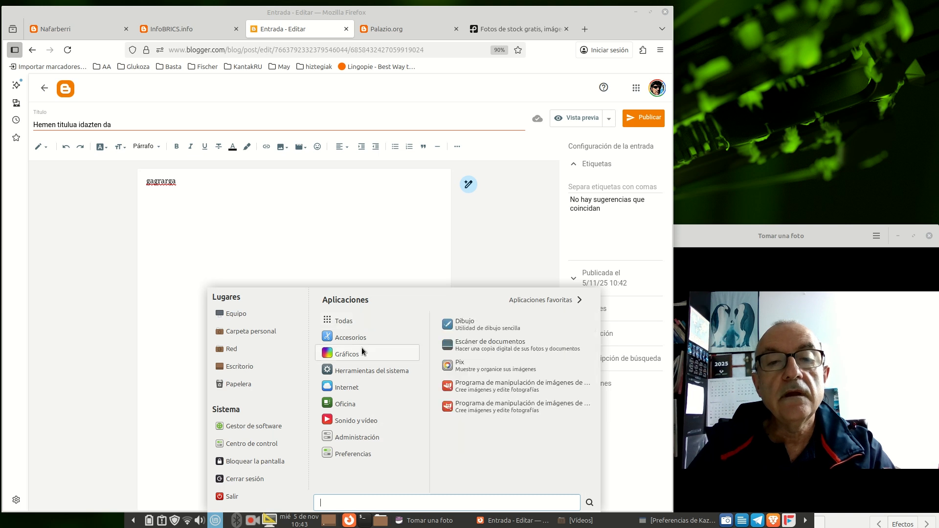
pyautogui.moveTo(360, 339)
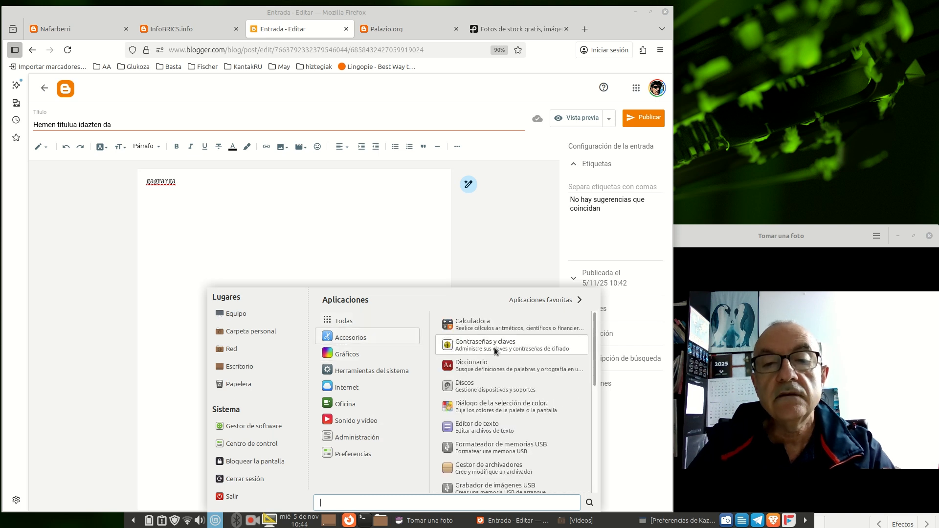
pyautogui.click(482, 425)
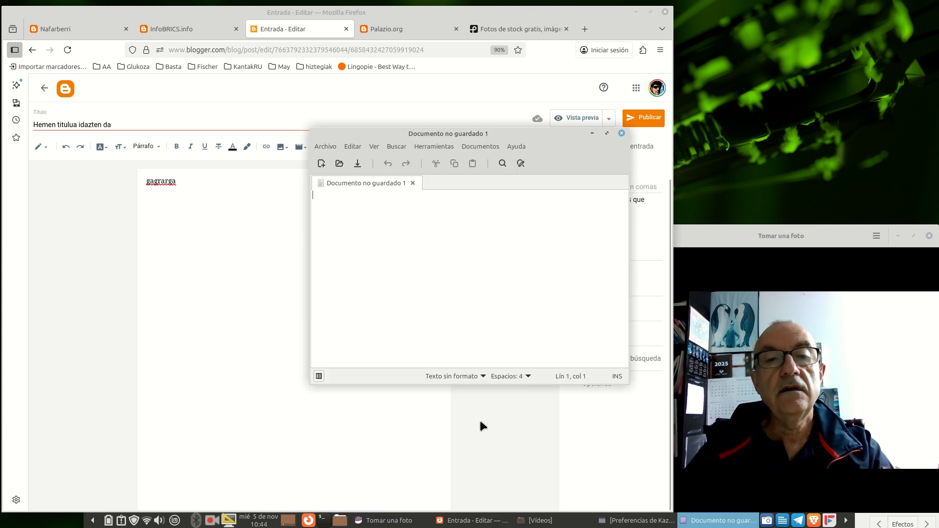
pyautogui.rightClick(367, 226)
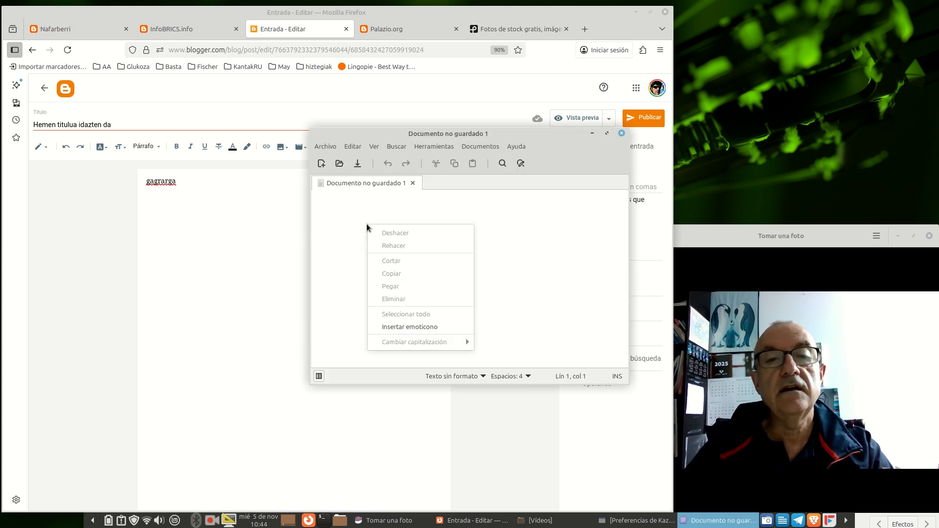
pyautogui.click(340, 215)
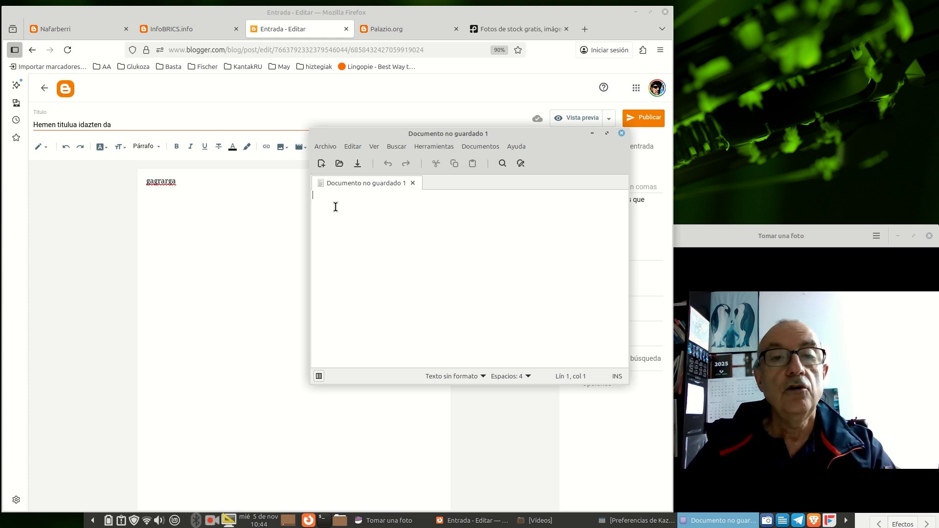
pyautogui.rightClick(330, 199)
pyautogui.click(325, 221)
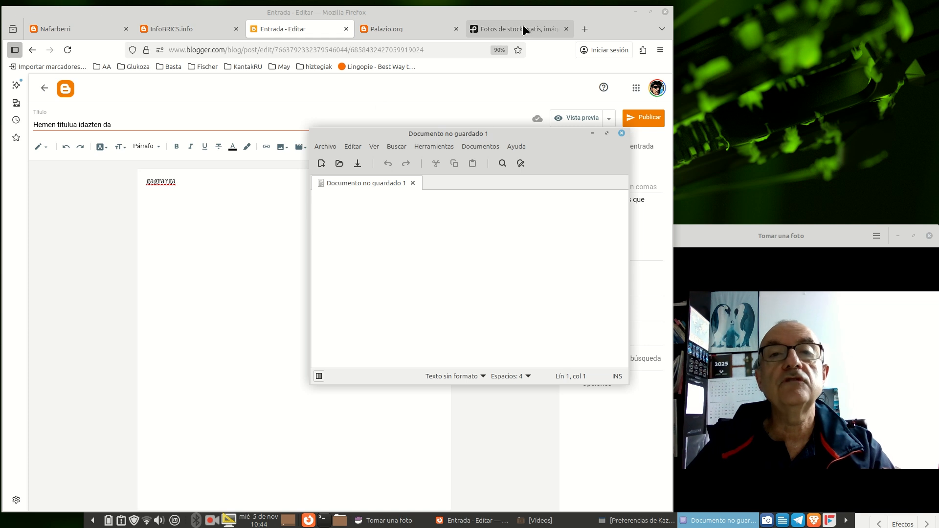
# Step: Open the Perplexity–Telegram article on Palazio.org in Firefox and copy its two paragraphs from "Garai batean" to "zertan den."
pyautogui.click(420, 30)
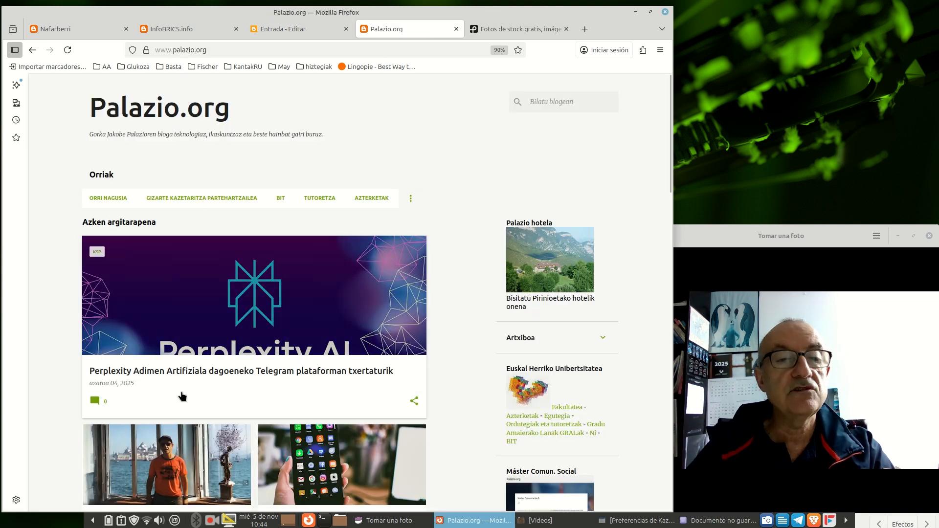
pyautogui.click(195, 373)
pyautogui.scroll(-5, 201, 392)
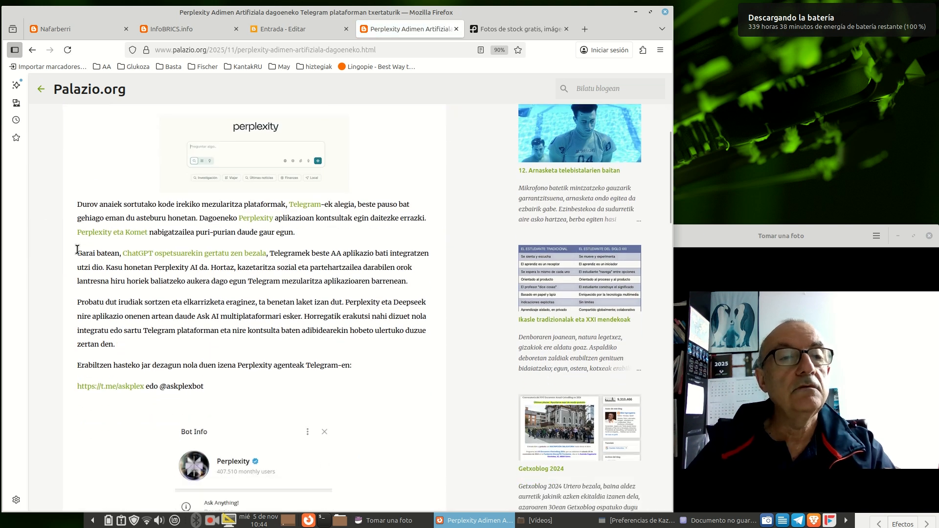
pyautogui.moveTo(78, 252); pyautogui.dragTo(189, 350)
pyautogui.hotkey('ctrl', 'c')
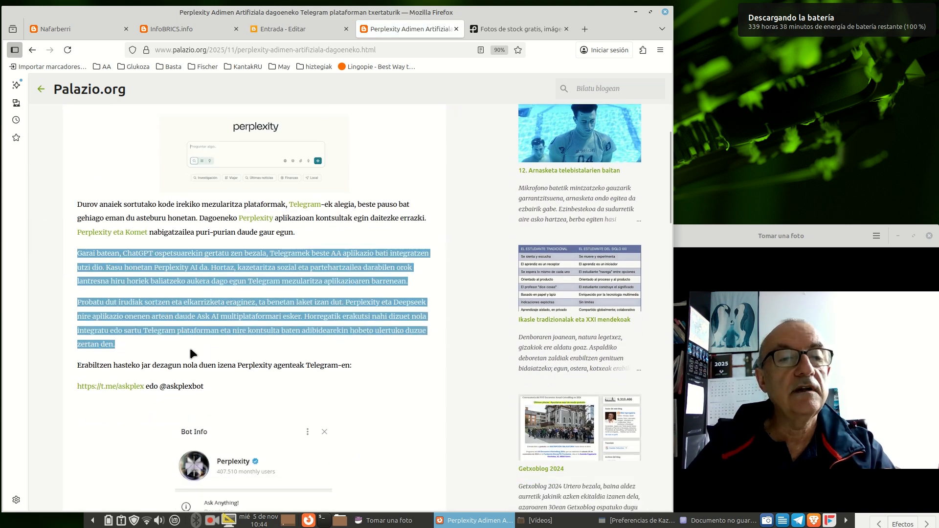
# Step: Copy the two selected article paragraphs and paste them into the blank text editor document
pyautogui.rightClick(247, 253)
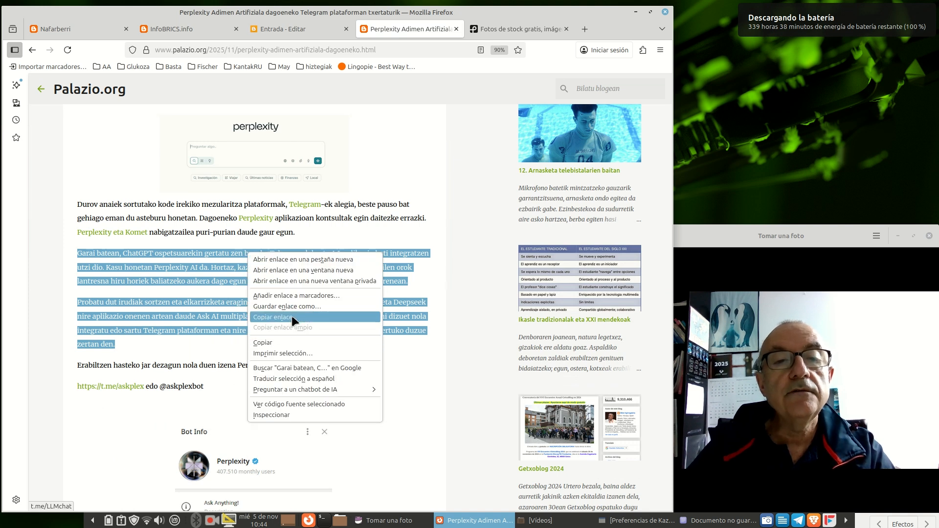
pyautogui.click(286, 343)
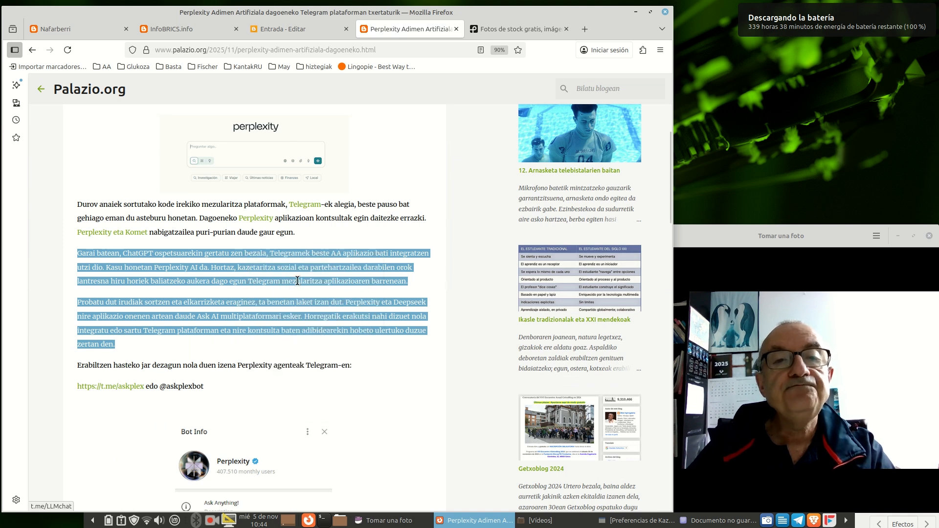
pyautogui.click(437, 167)
pyautogui.moveTo(696, 526)
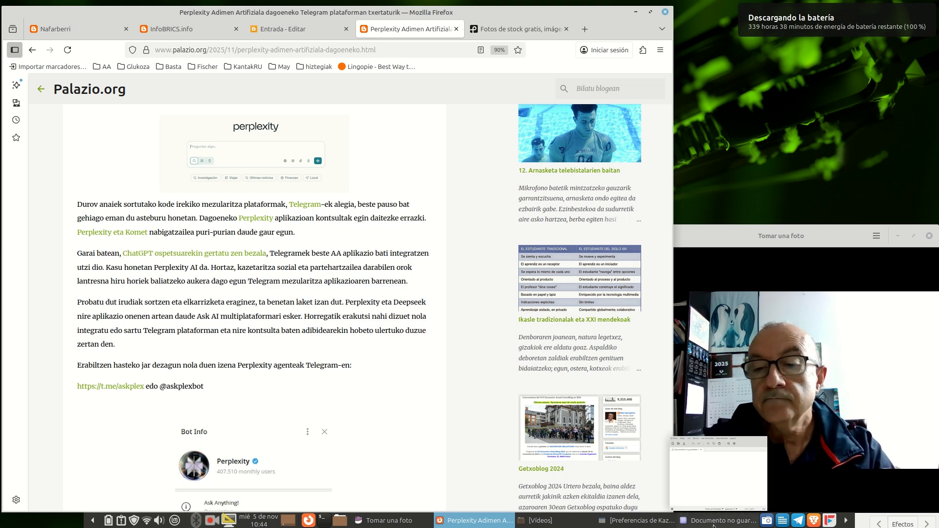
pyautogui.click(713, 524)
pyautogui.rightClick(374, 221)
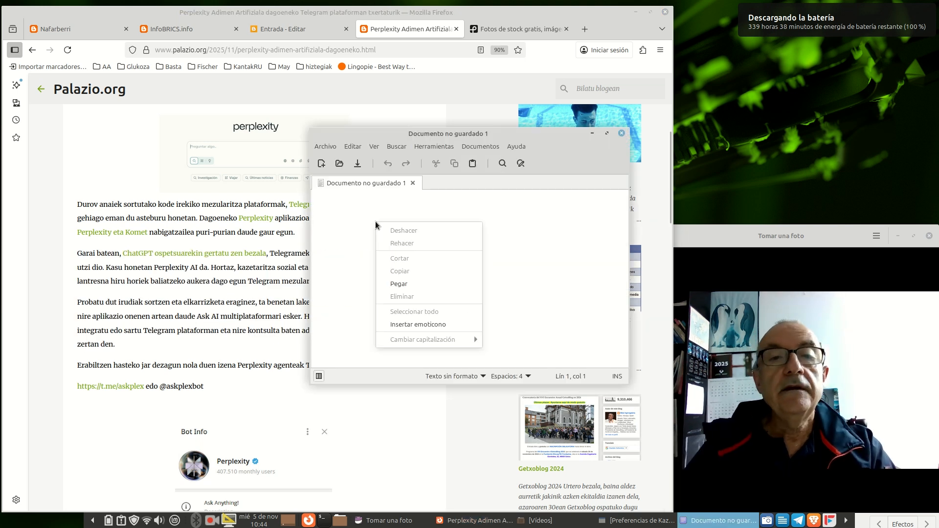
pyautogui.click(399, 284)
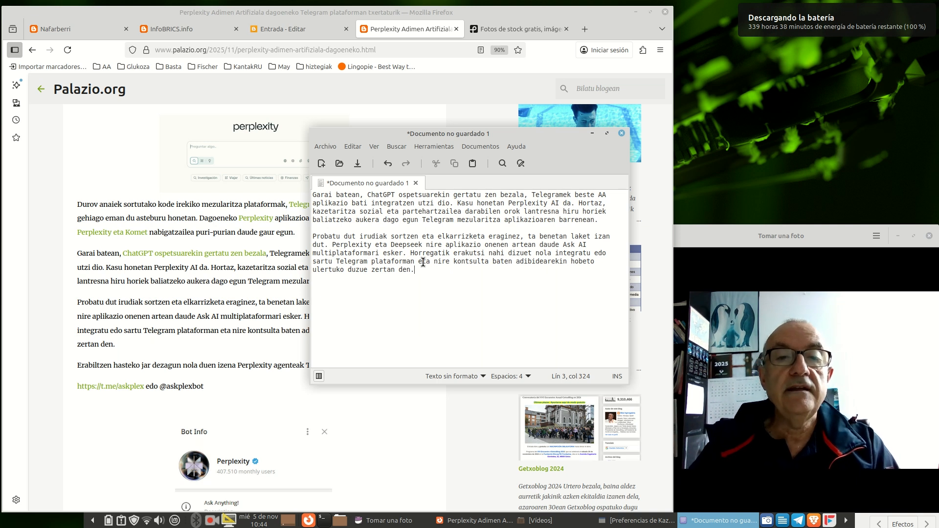
# Step: Copy both plain-text paragraphs from the text editor and paste them below "gagrarga" in the Blogger post
pyautogui.moveTo(421, 271); pyautogui.dragTo(313, 188)
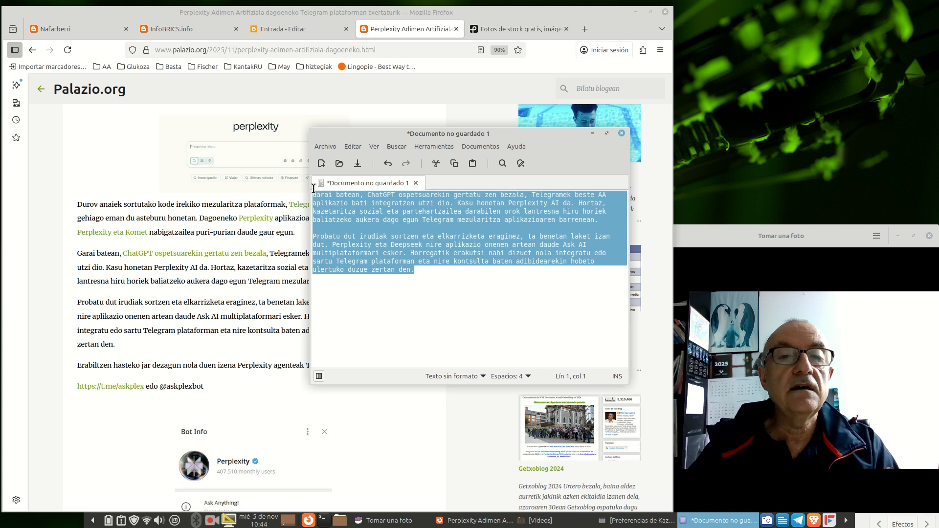
pyautogui.rightClick(411, 220)
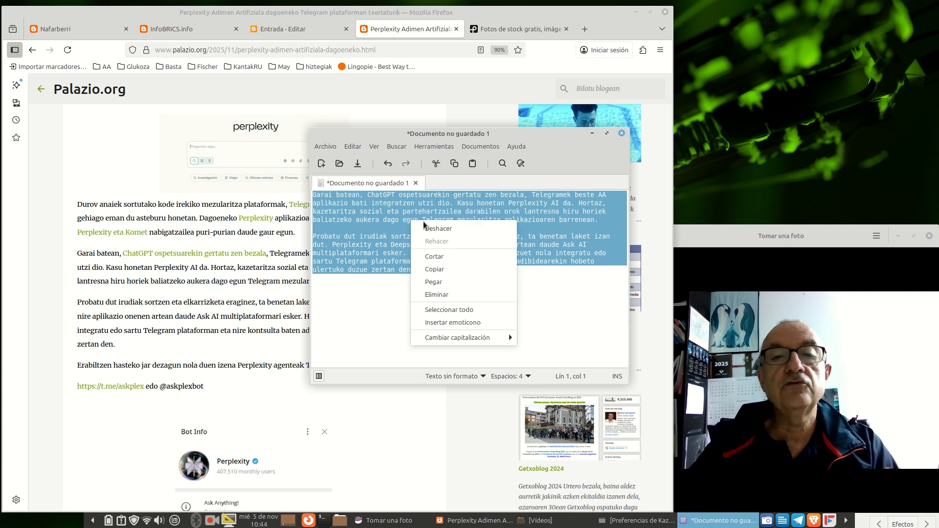
pyautogui.click(447, 269)
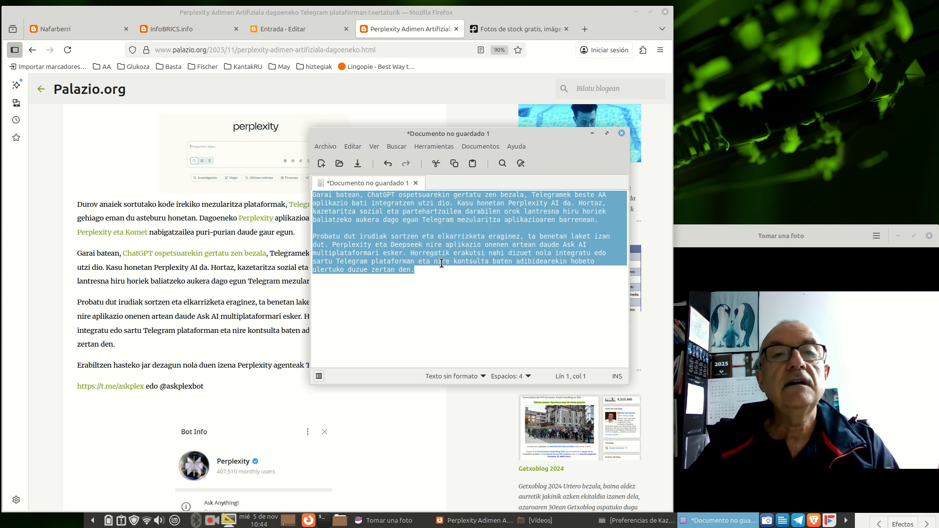
pyautogui.click(303, 30)
pyautogui.rightClick(164, 203)
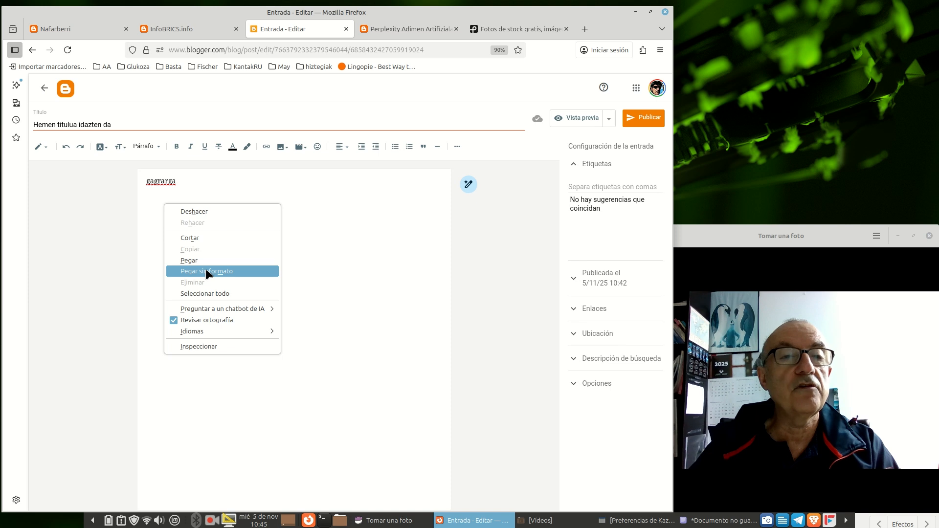
pyautogui.click(197, 260)
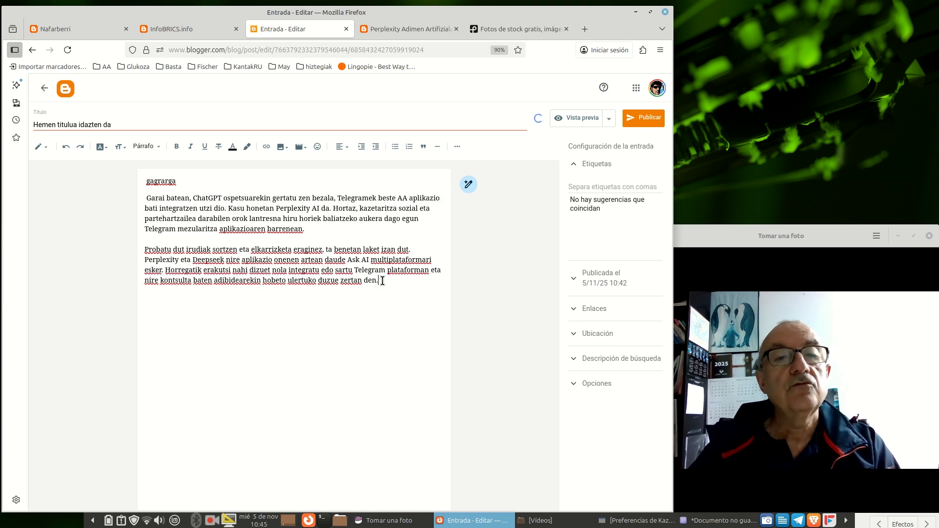
# Step: Replace the two pasted paragraphs in the post body with the same text pasted without formatting
pyautogui.moveTo(405, 288); pyautogui.dragTo(131, 195)
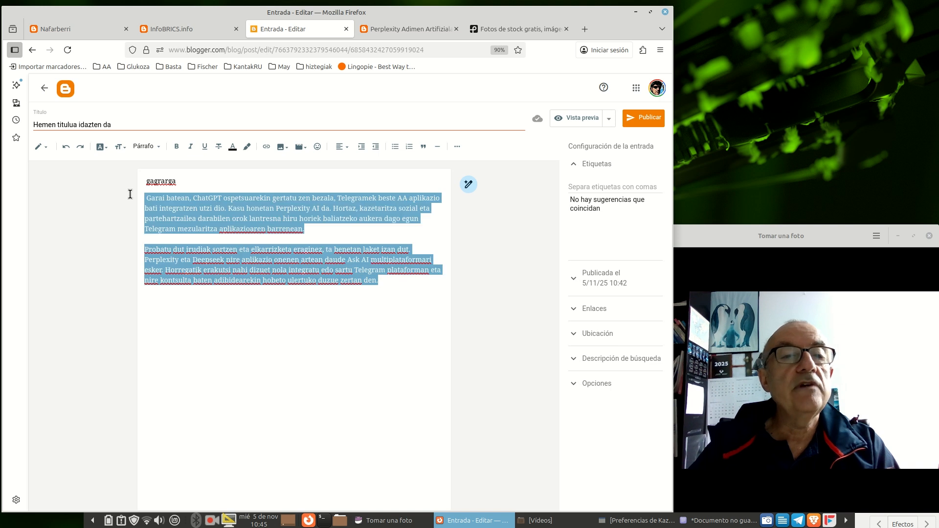
pyautogui.rightClick(188, 202)
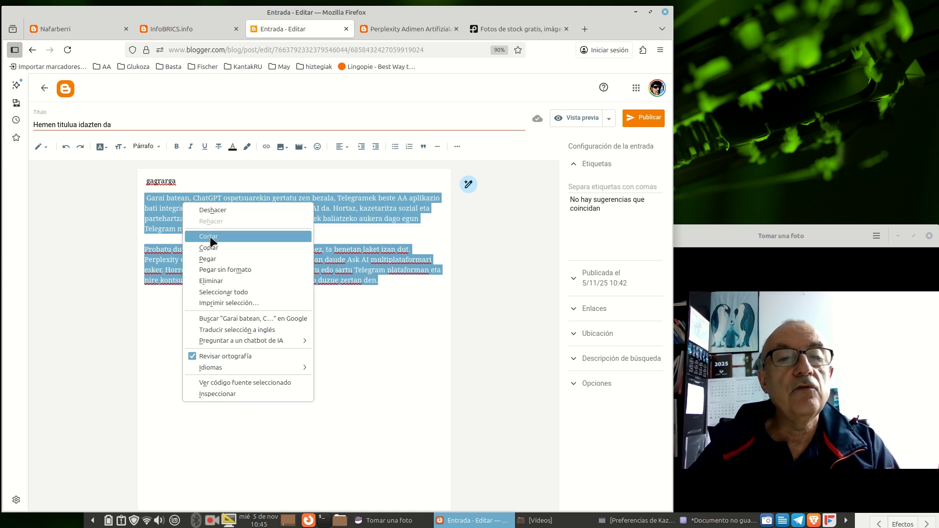
pyautogui.click(239, 270)
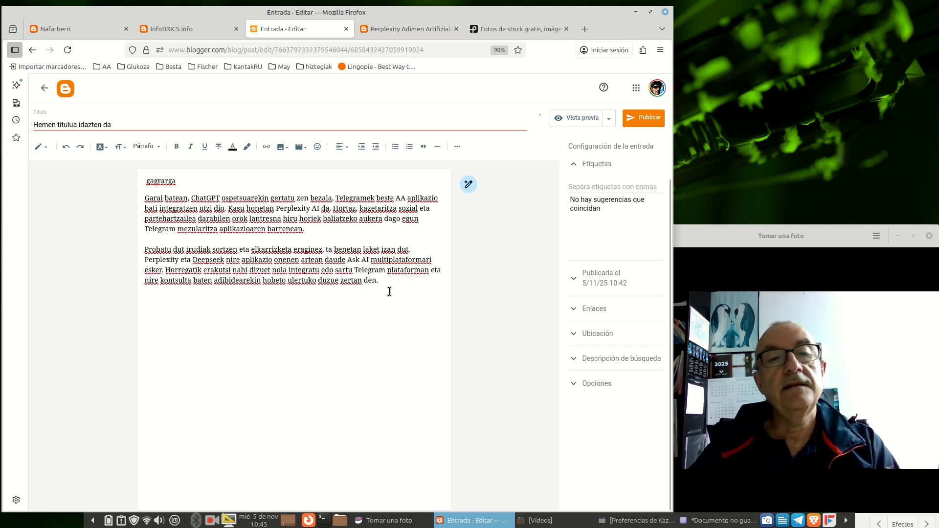
# Step: Delete the filler word "gagrarga" from the first line of the post body
pyautogui.click(174, 177)
pyautogui.moveTo(175, 177); pyautogui.dragTo(139, 160)
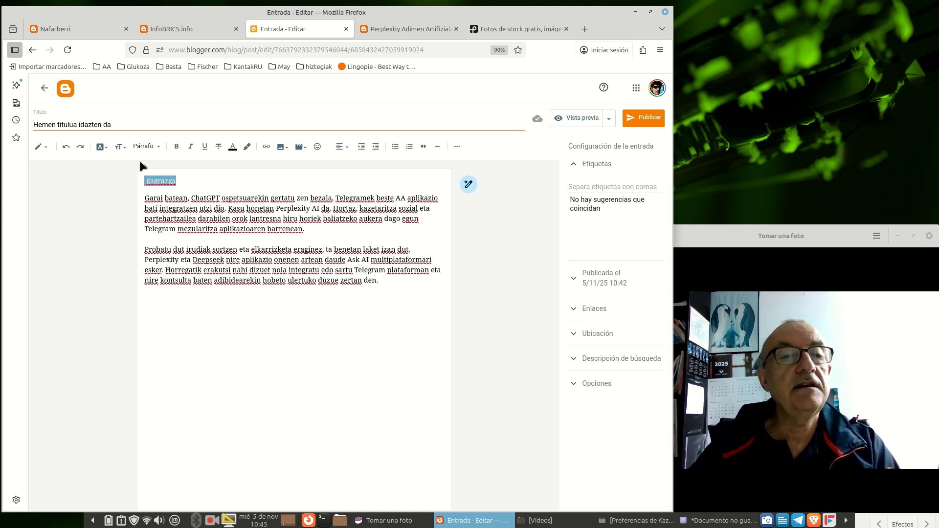
pyautogui.press('BackSpace')
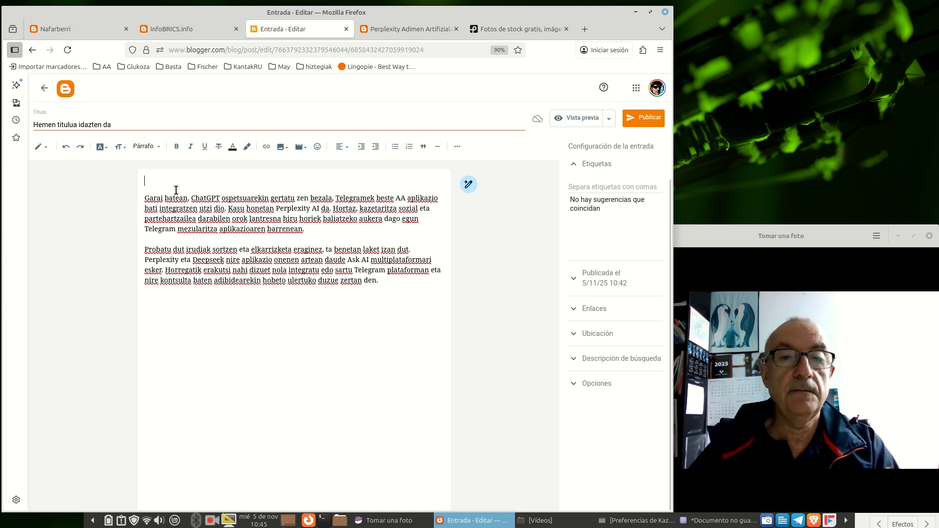
# Step: Insert an empty line above the "Garai batean" paragraph and another above the "Probatu dut" paragraph
pyautogui.click(395, 282)
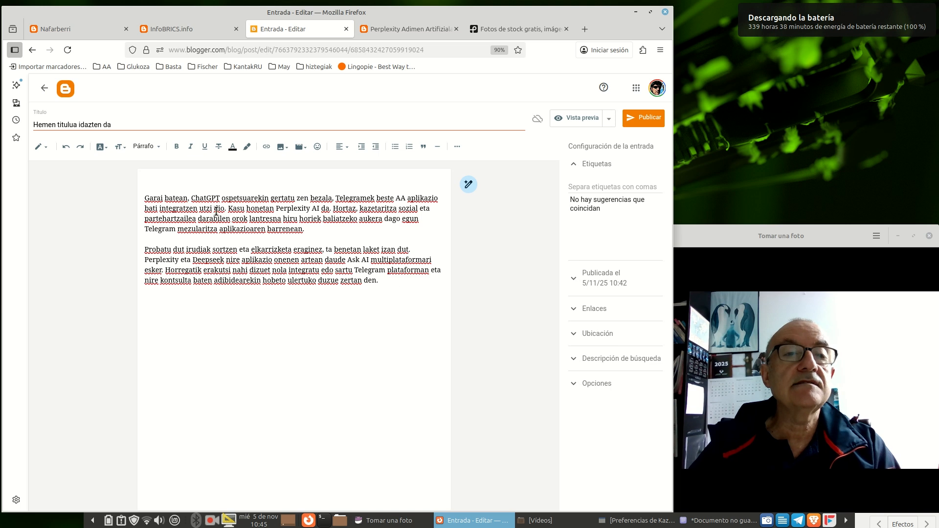
pyautogui.click(146, 199)
pyautogui.press('Return')
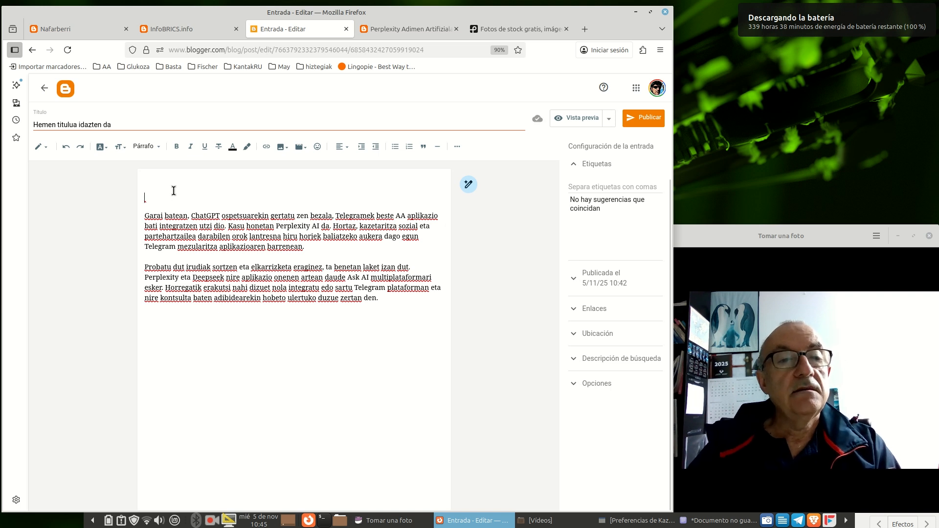
pyautogui.click(172, 255)
pyautogui.press('Return')
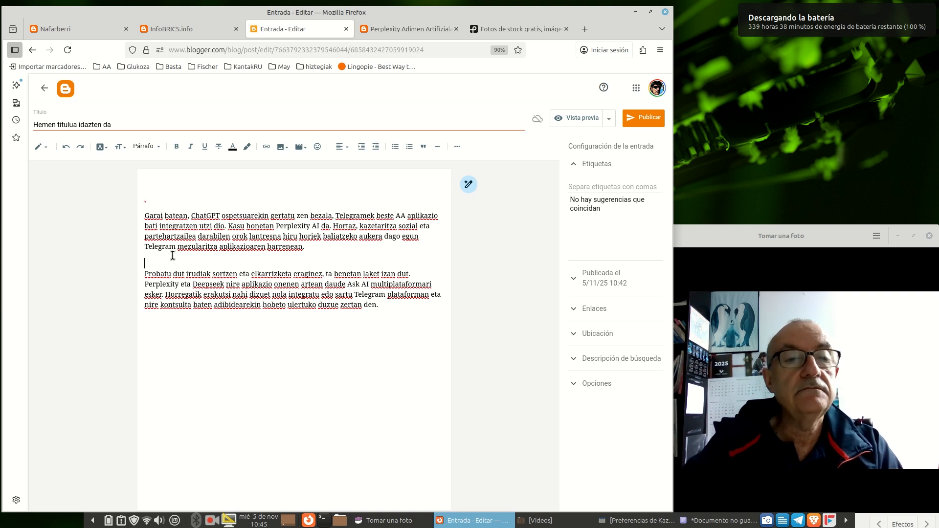
# Step: Insert pexels-fotios-photos-1092644.jpg from the Descargas folder below the last paragraph and enlarge the image
pyautogui.click(183, 321)
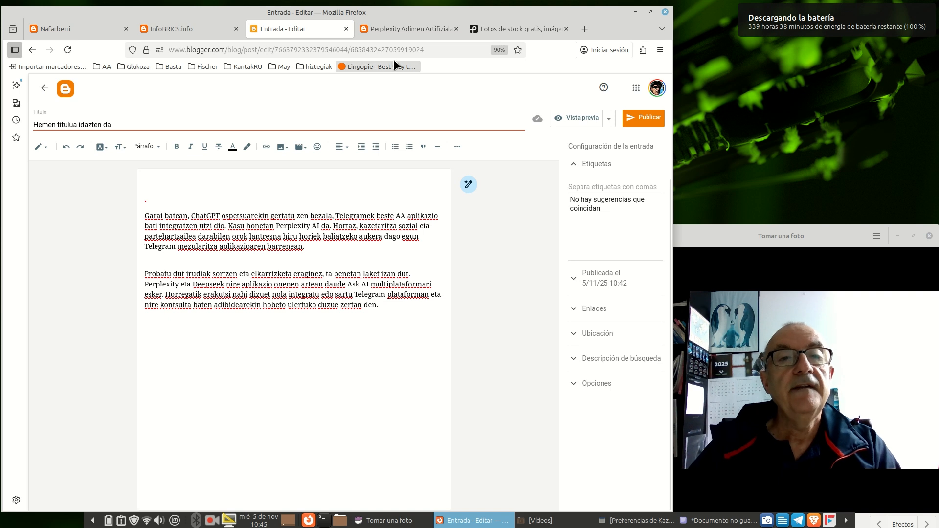
pyautogui.click(282, 149)
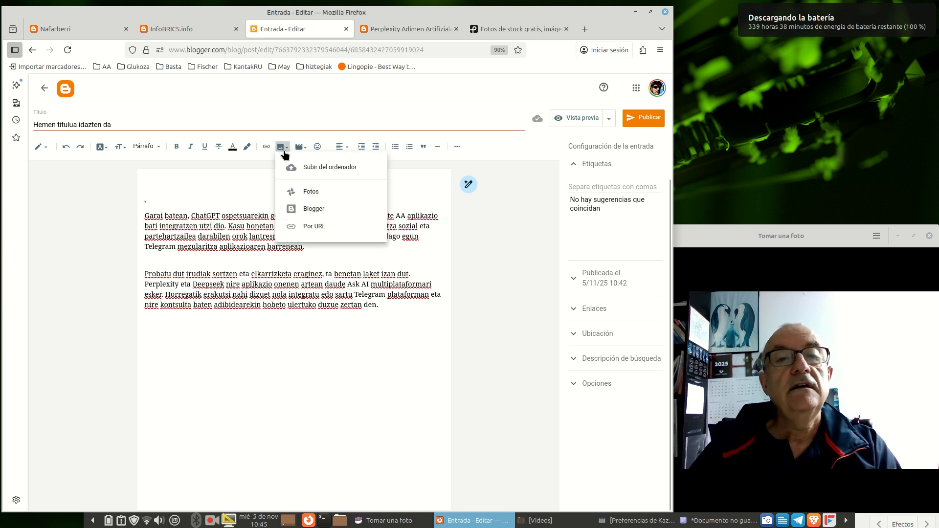
pyautogui.click(319, 168)
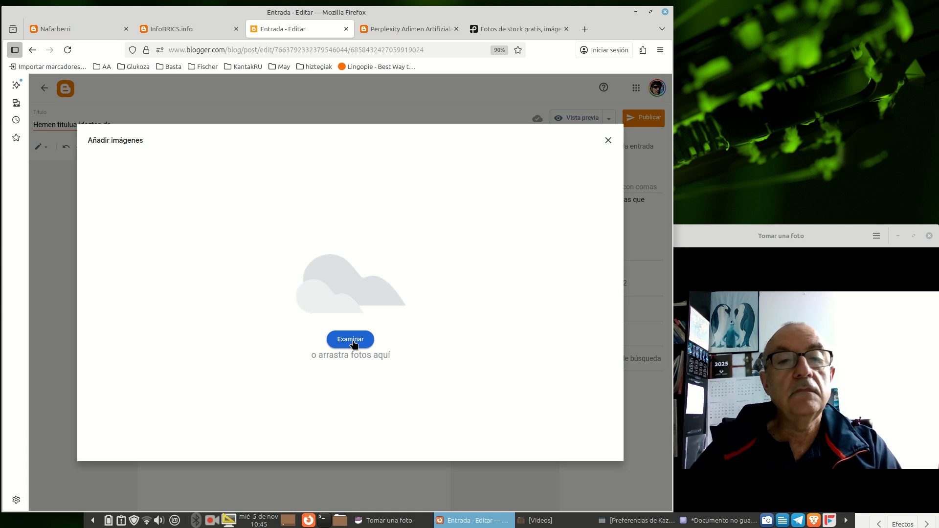
pyautogui.click(353, 344)
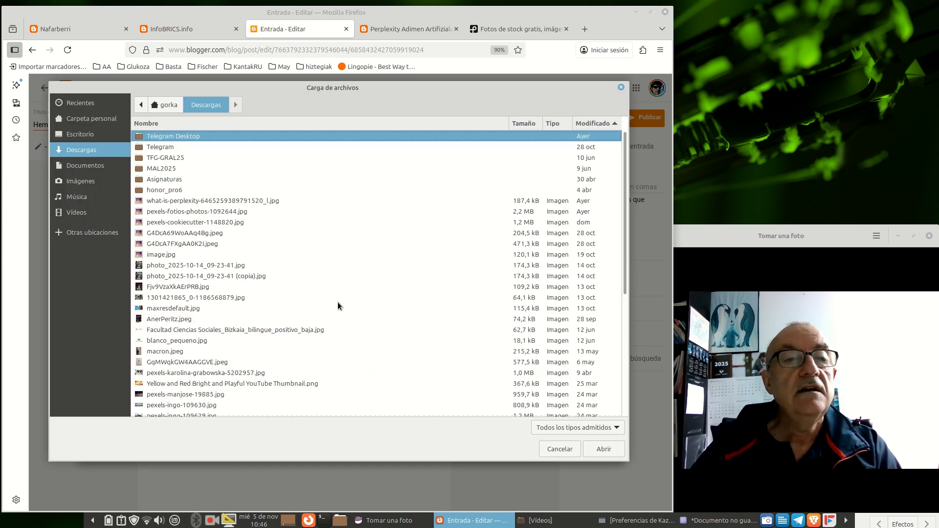
pyautogui.click(181, 212)
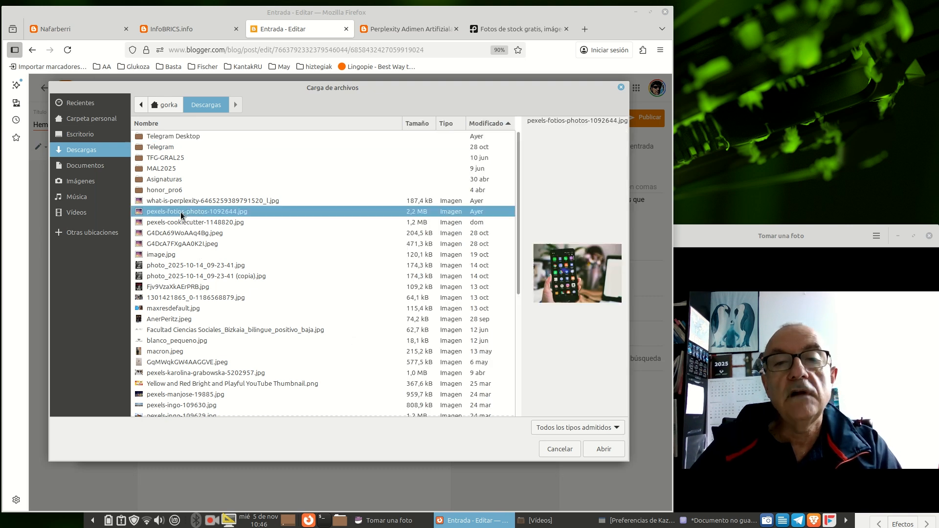
pyautogui.click(604, 449)
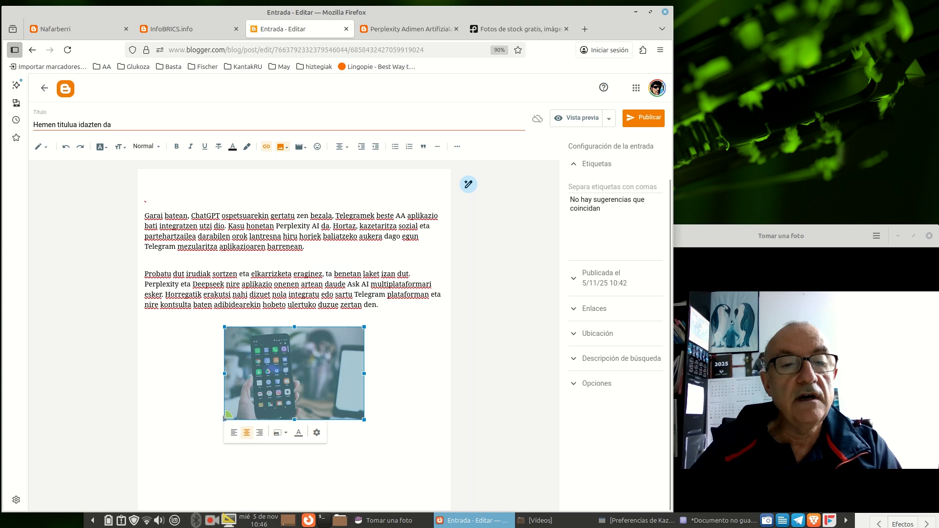
pyautogui.moveTo(225, 418); pyautogui.dragTo(157, 442)
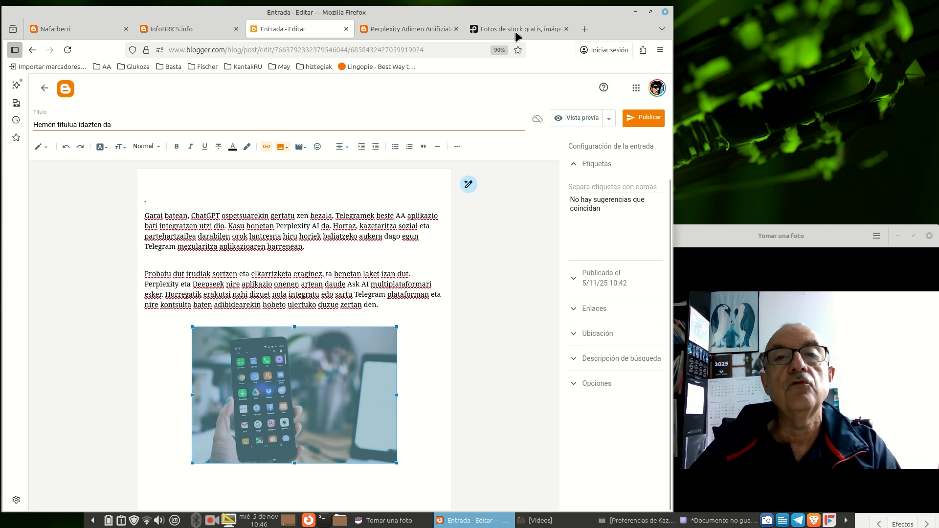
# Step: View the Pexels free stock photo home page and return to the post being edited
pyautogui.click(521, 27)
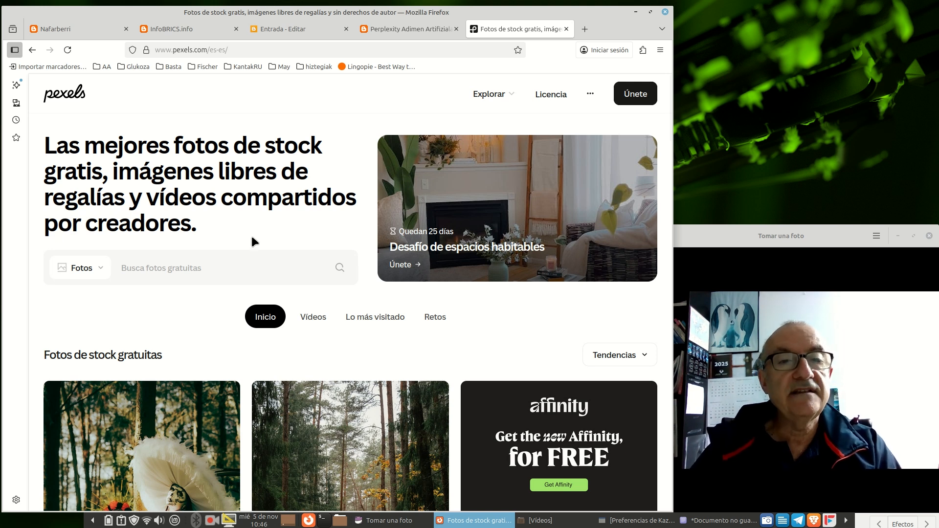
pyautogui.click(297, 29)
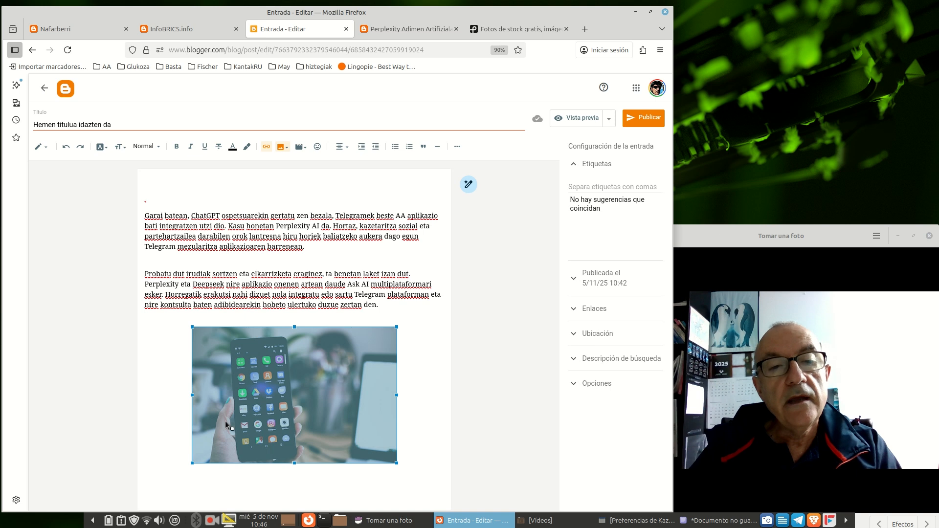
# Step: Add a caption below the photo reading "Egilea:" followed by the author's first name and "Pexels.com"
pyautogui.click(342, 429)
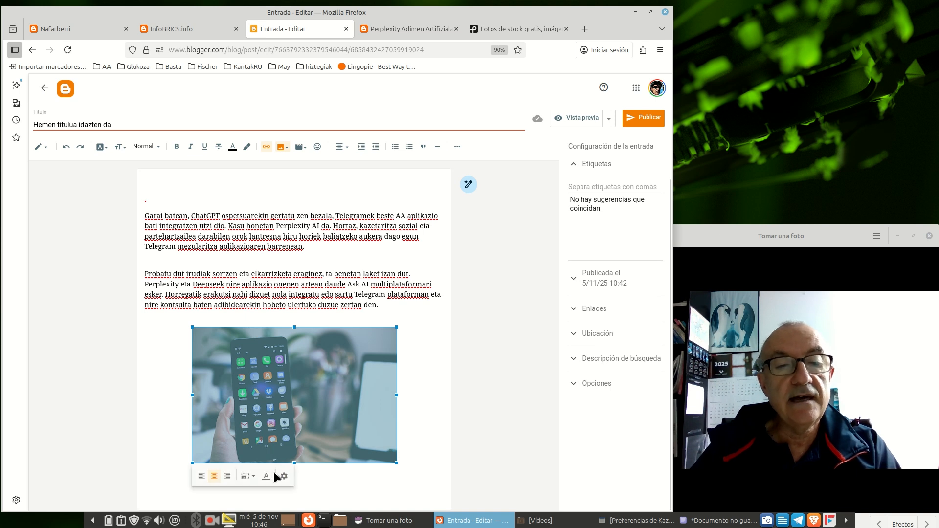
pyautogui.rightClick(307, 416)
pyautogui.click(288, 406)
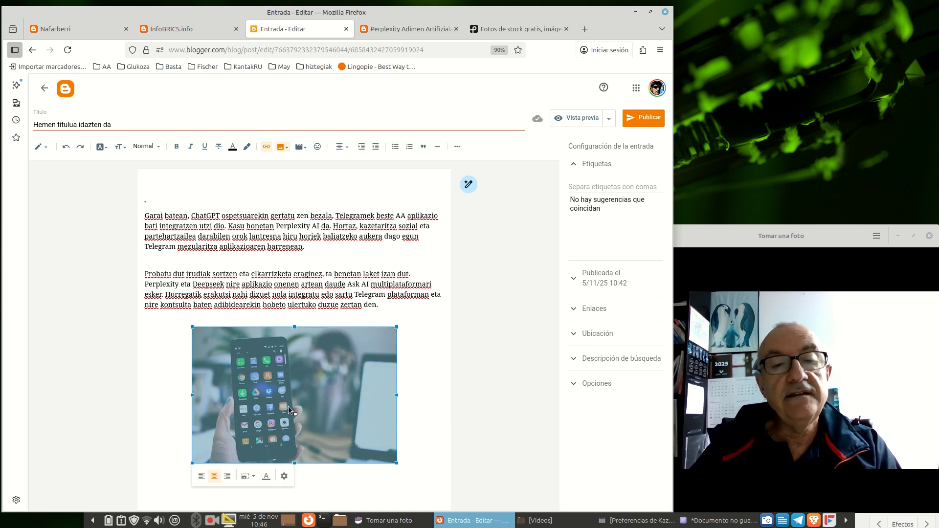
pyautogui.click(266, 476)
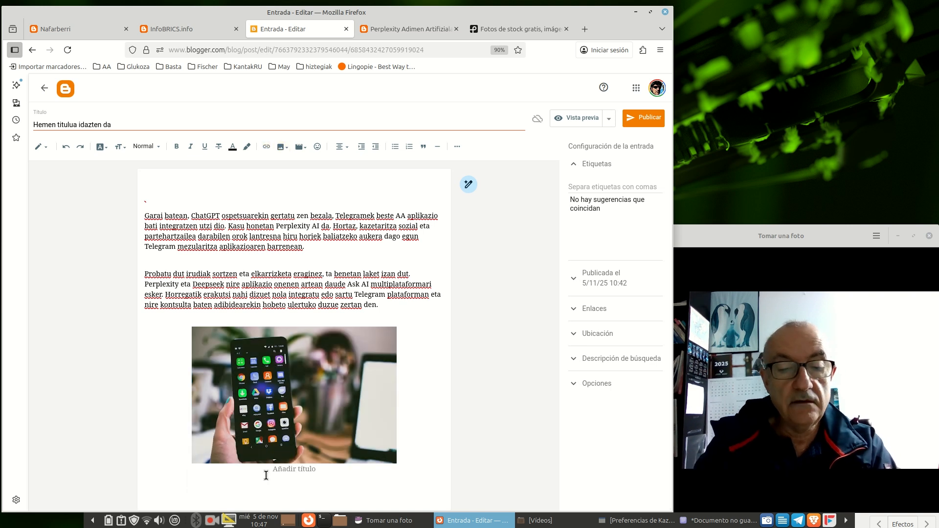
pyautogui.write('Egilea: ')
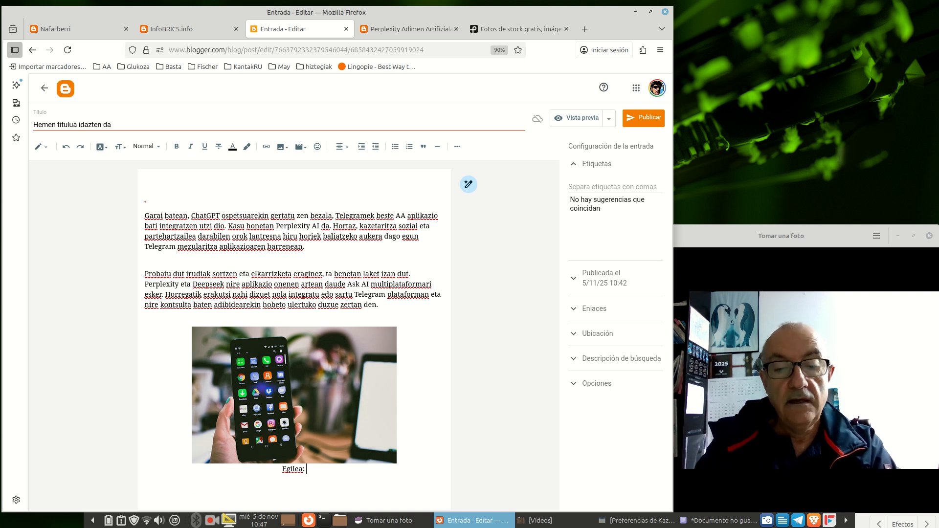
pyautogui.write('L')
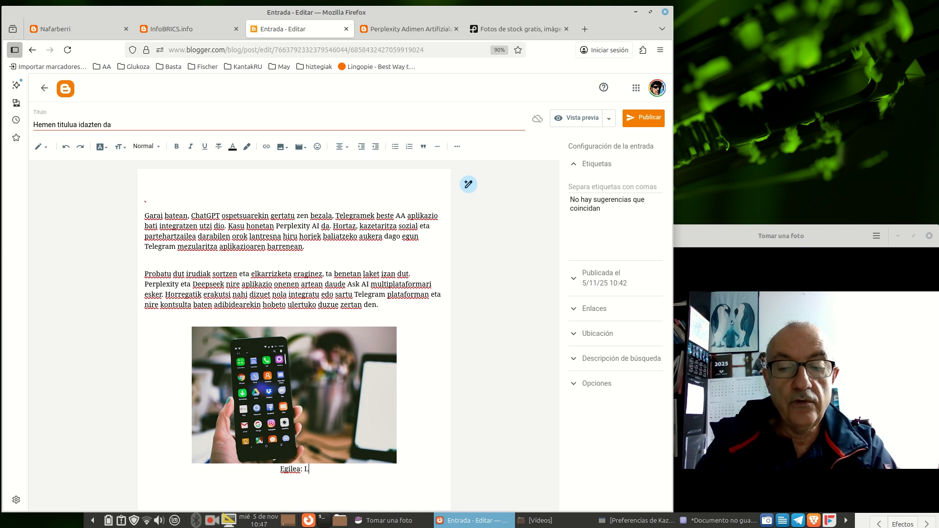
pyautogui.write('isa')
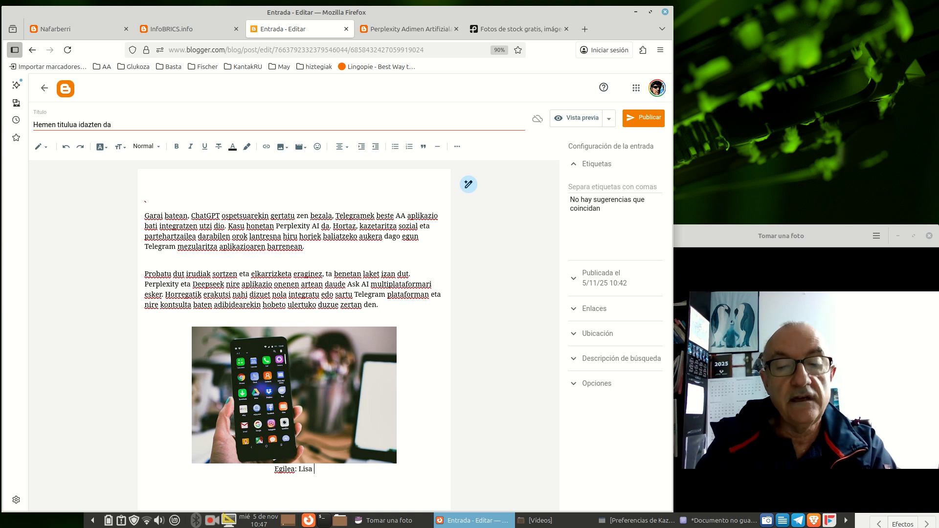
pyautogui.press('BackSpace')
pyautogui.write('.')
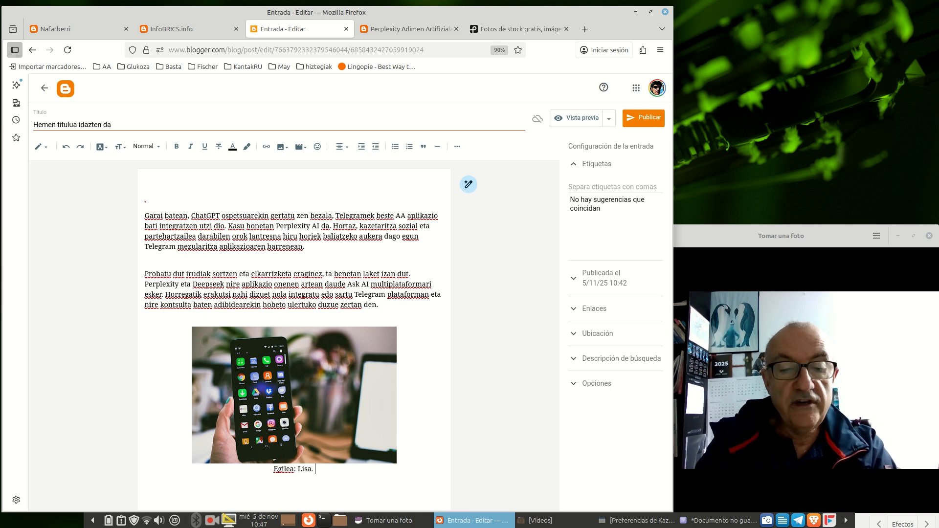
pyautogui.write(' Pexel')
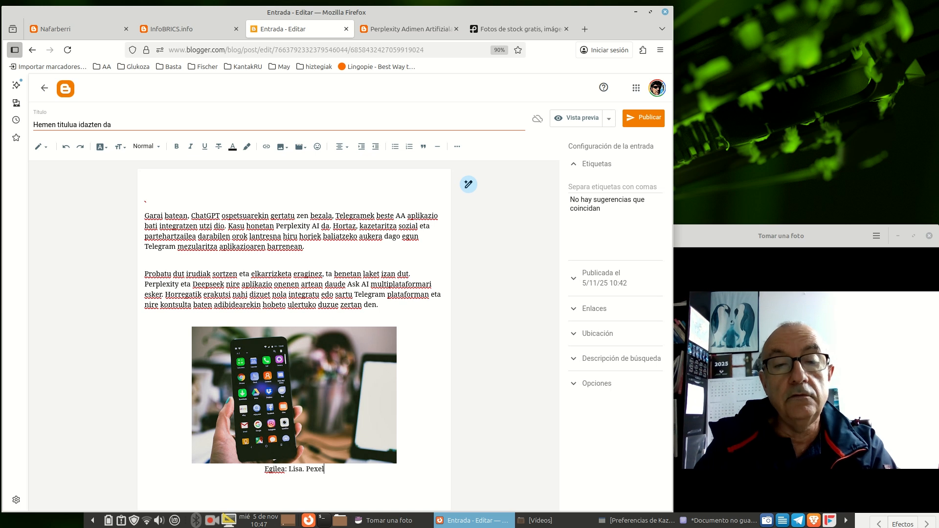
pyautogui.write('s.com')
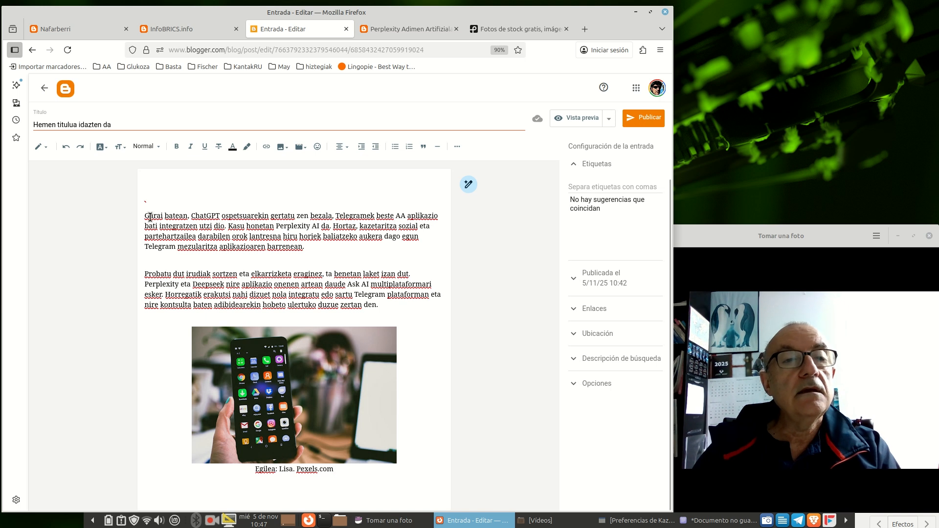
# Step: Delete the stray accent mark and its line above the "Garai batean" paragraph
pyautogui.click(145, 215)
pyautogui.press('BackSpace')
pyautogui.press('BackSpace')
pyautogui.press('BackSpace')
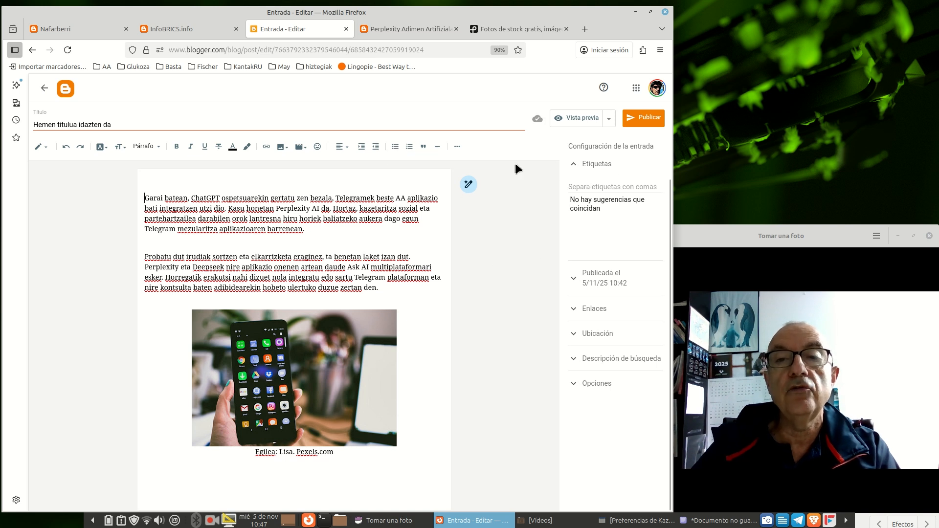
# Step: Add the existing label KSP to the post
pyautogui.click(599, 185)
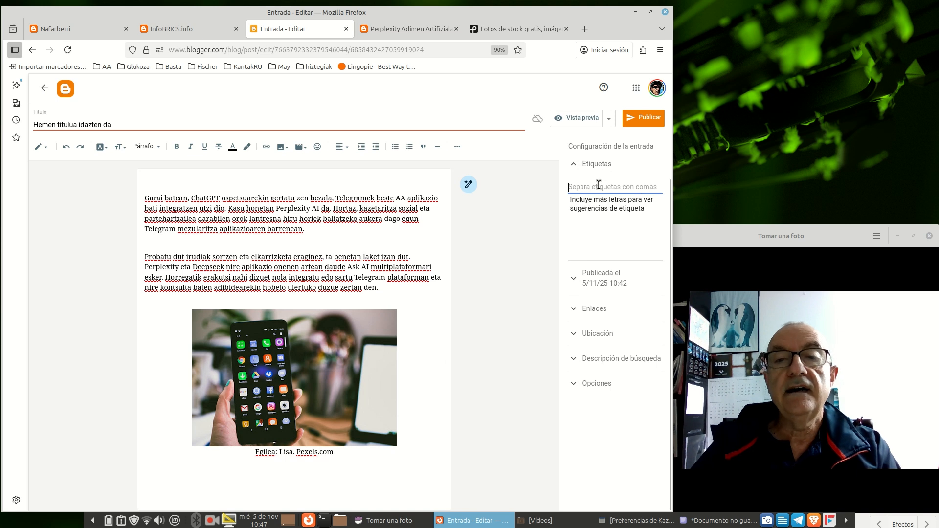
pyautogui.write('KSP')
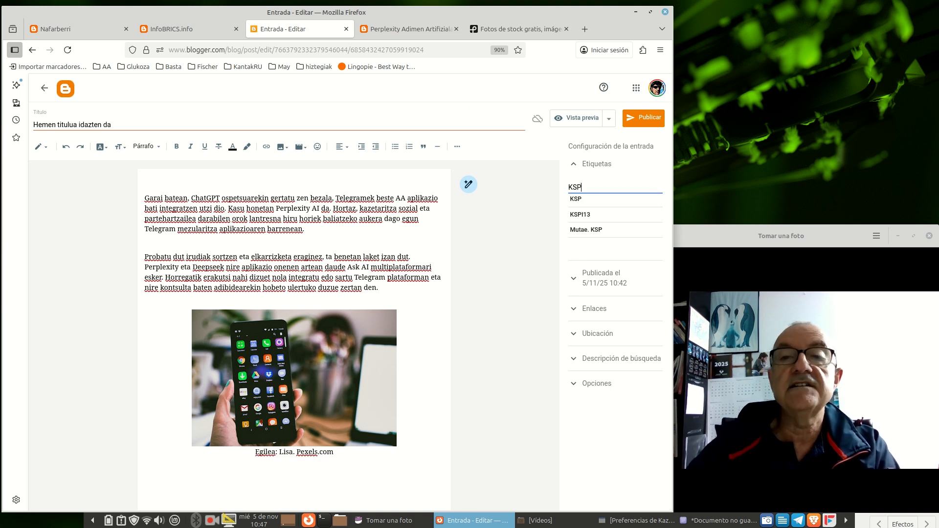
pyautogui.click(581, 199)
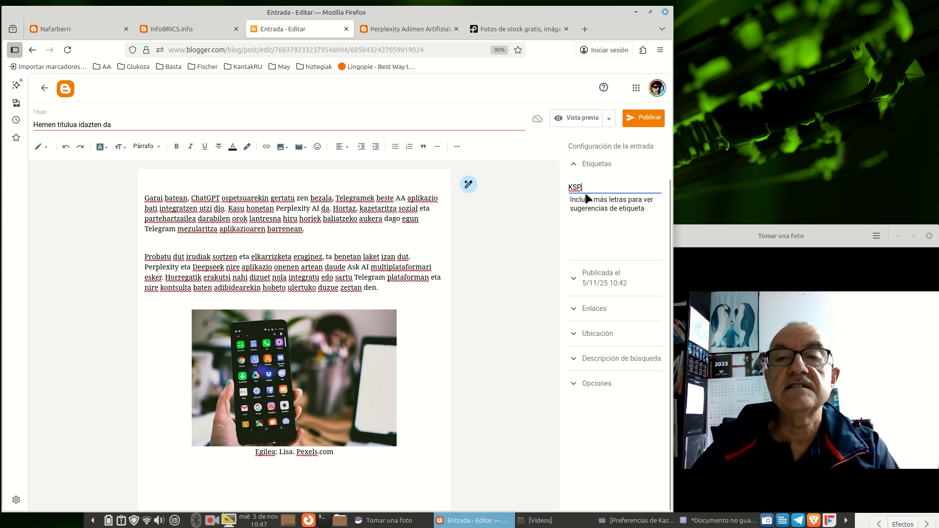
# Step: View the post's publication date settings and its preview and save options
pyautogui.click(606, 276)
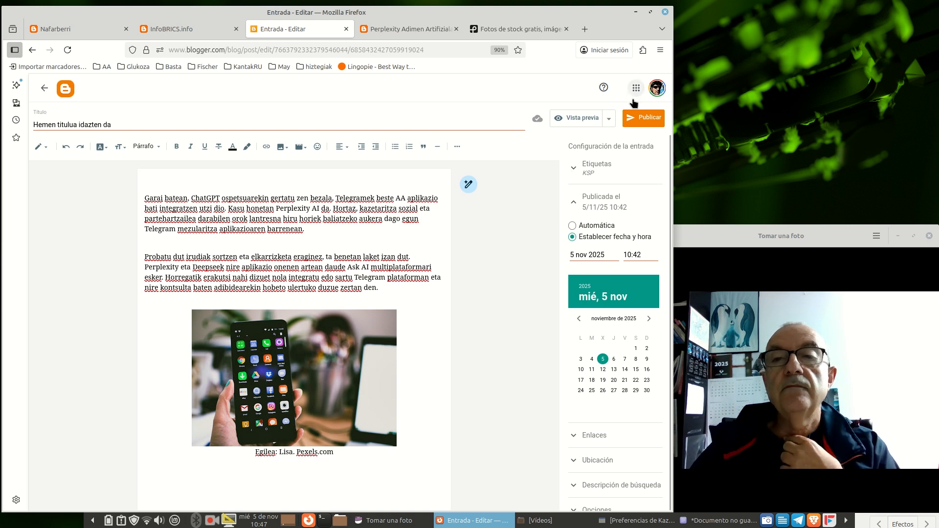
pyautogui.click(609, 120)
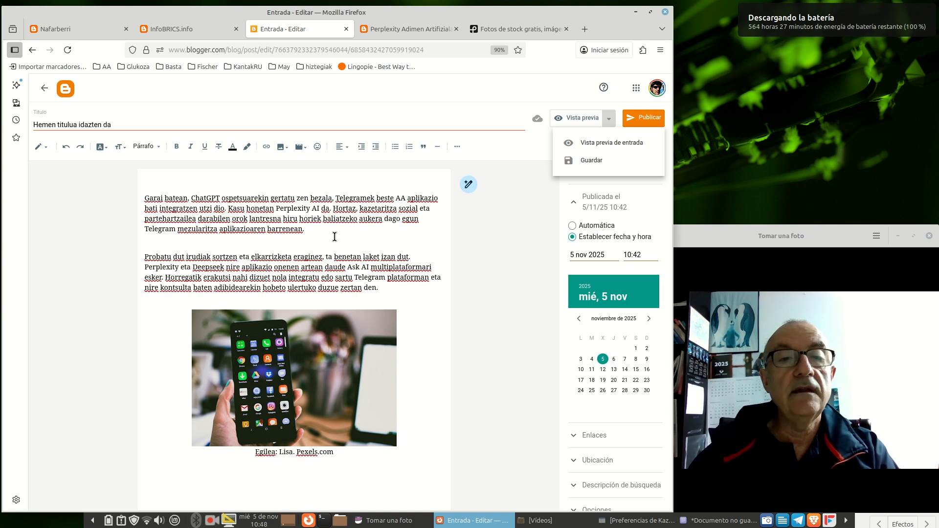
# Step: Write "ikus dezagun nola txertatu bideo bat" on a new line below the photo caption
pyautogui.click(271, 466)
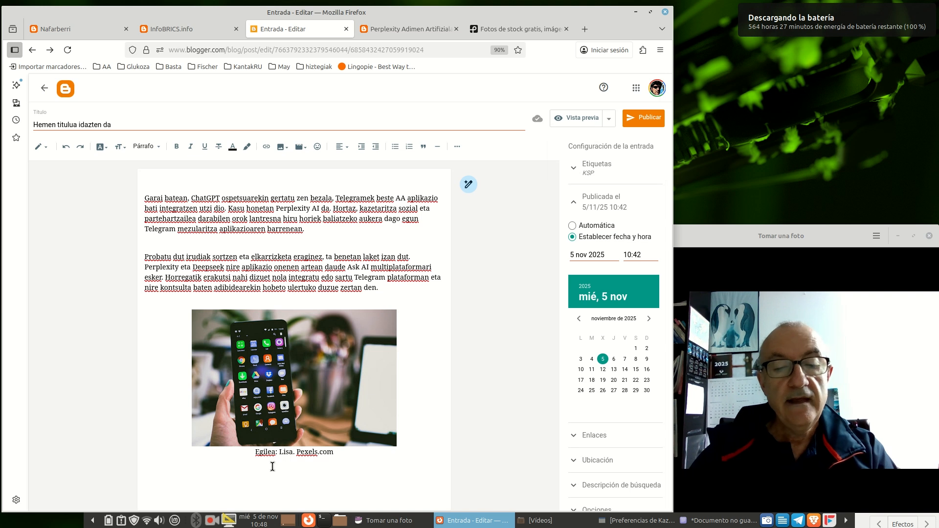
pyautogui.write('ikus')
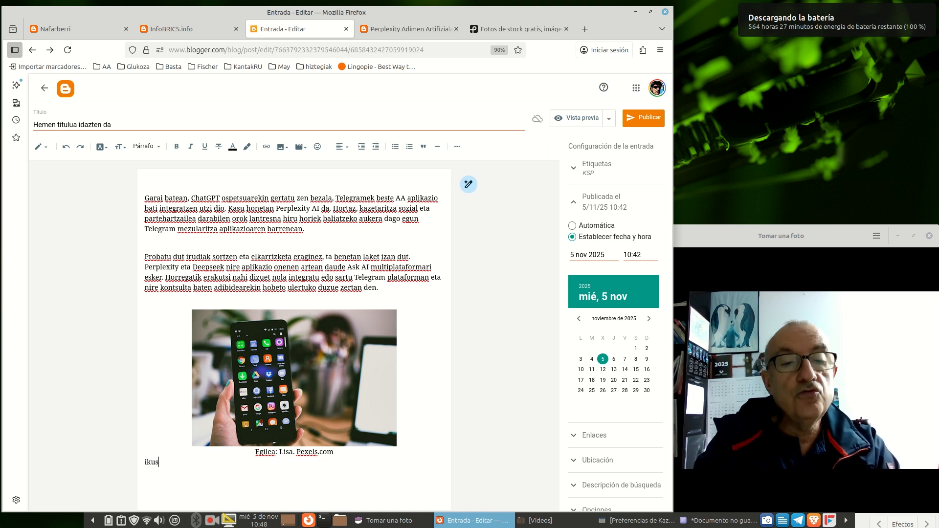
pyautogui.write(' dezagun ')
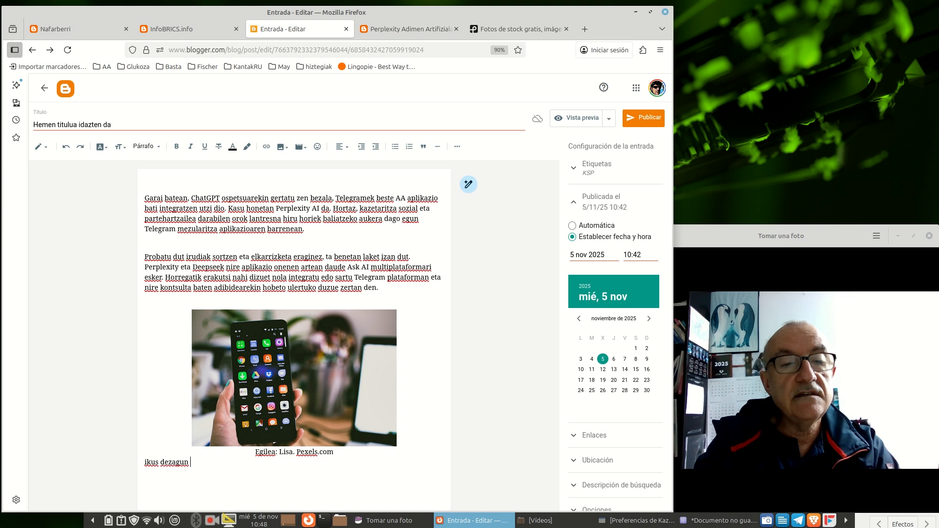
pyautogui.write('nola txertatu bideo bat')
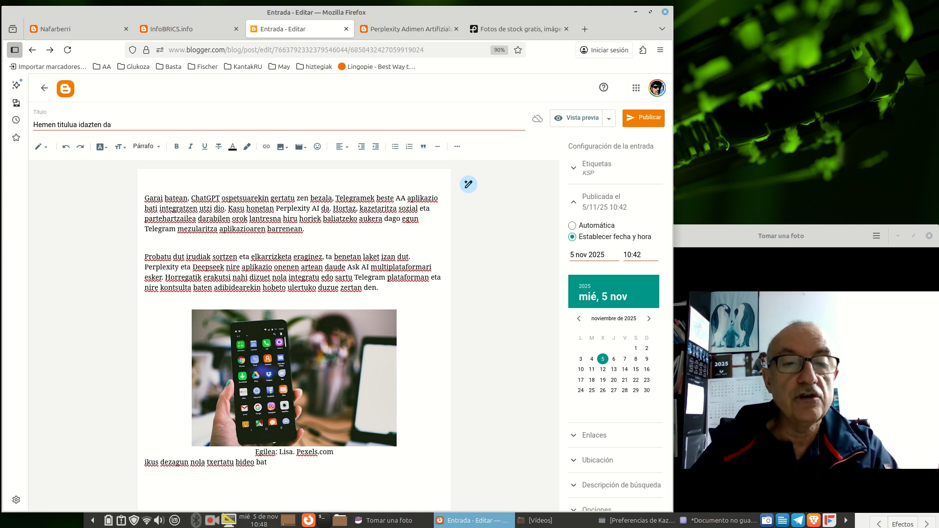
# Step: Insert a line containing "`" above the "ikus dezagun" line and an empty line below it
pyautogui.click(145, 463)
pyautogui.write('`')
pyautogui.press('Return')
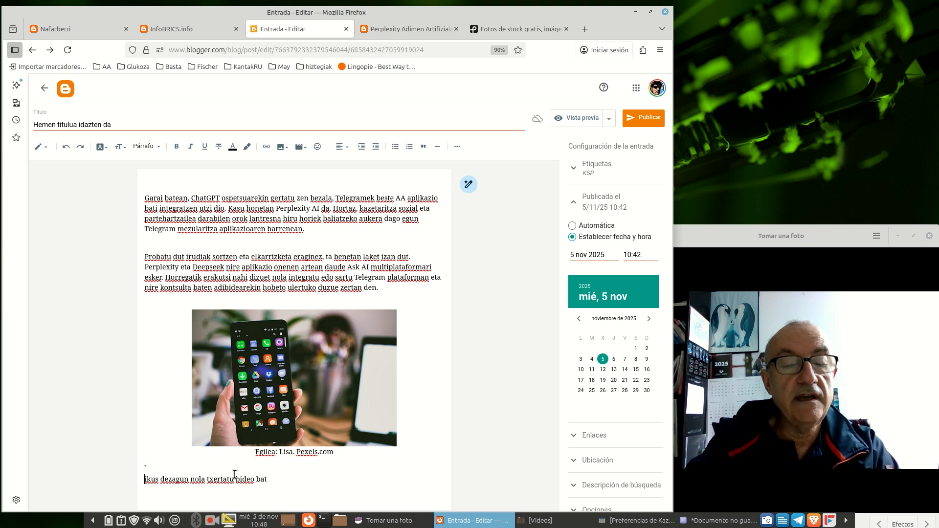
pyautogui.click(295, 479)
pyautogui.press('Return')
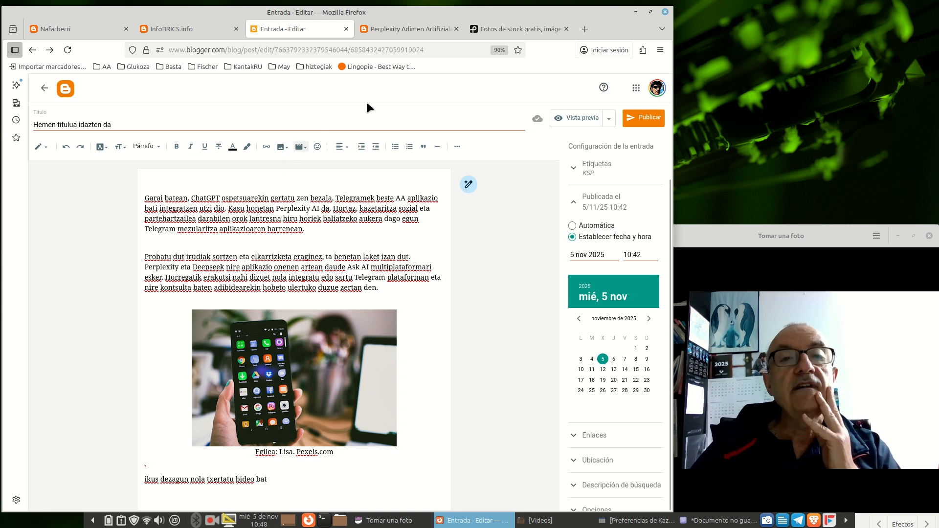
# Step: Open the blog author's YouTube channel page in a new browser tab
pyautogui.click(527, 27)
pyautogui.click(585, 28)
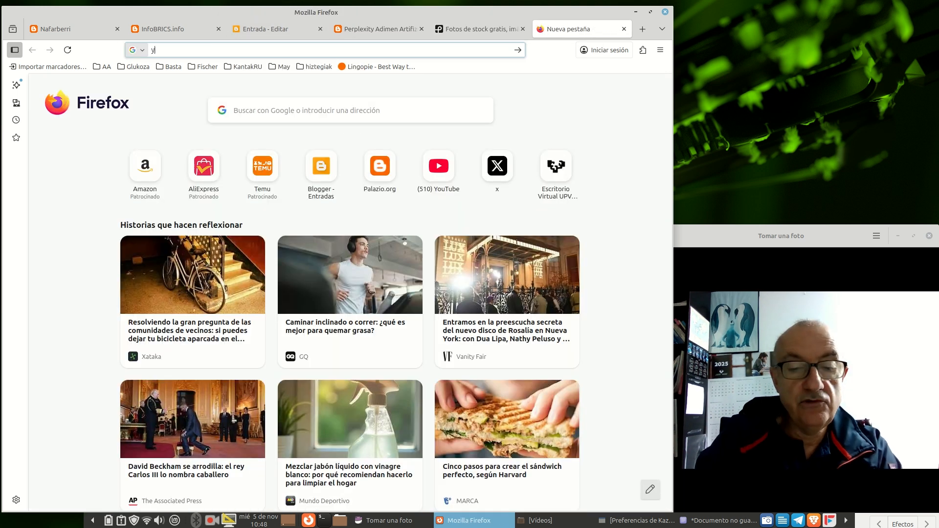
pyautogui.write('youtube')
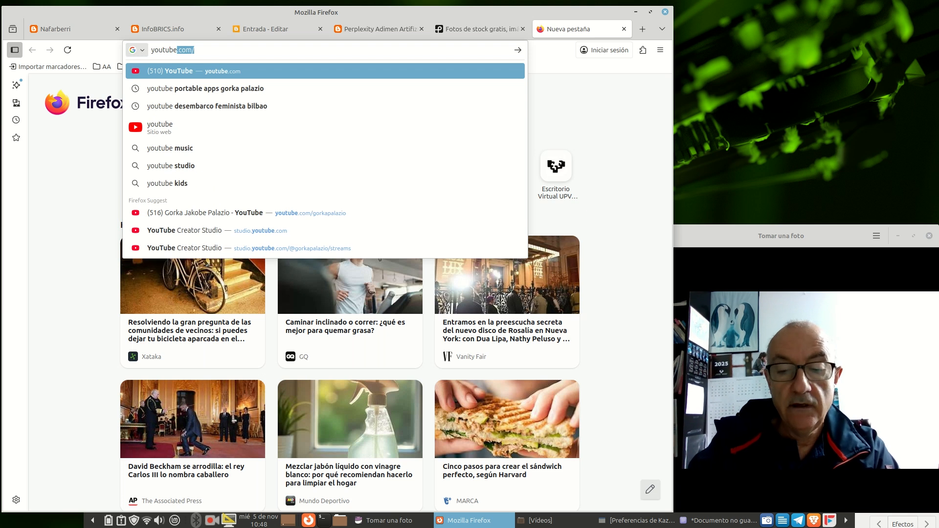
pyautogui.write('.com/gorkapalazi')
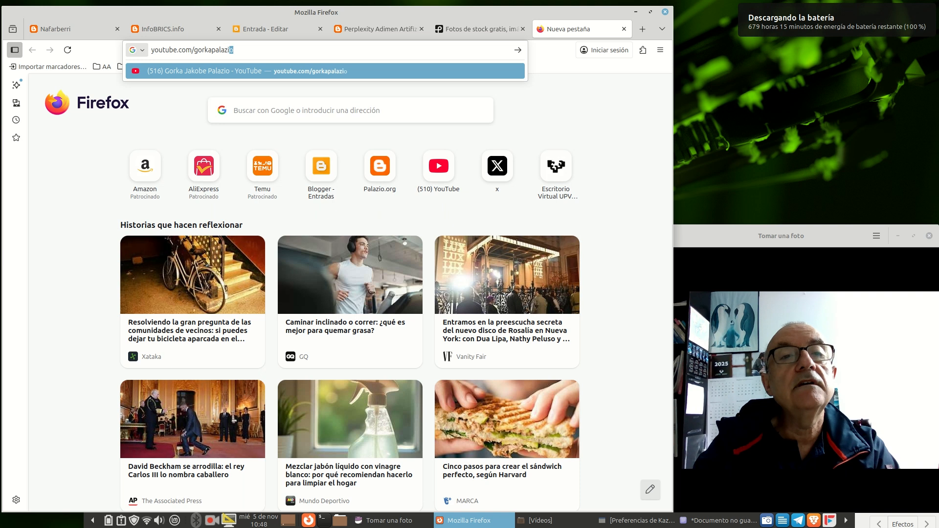
pyautogui.write('o')
pyautogui.press('Return')
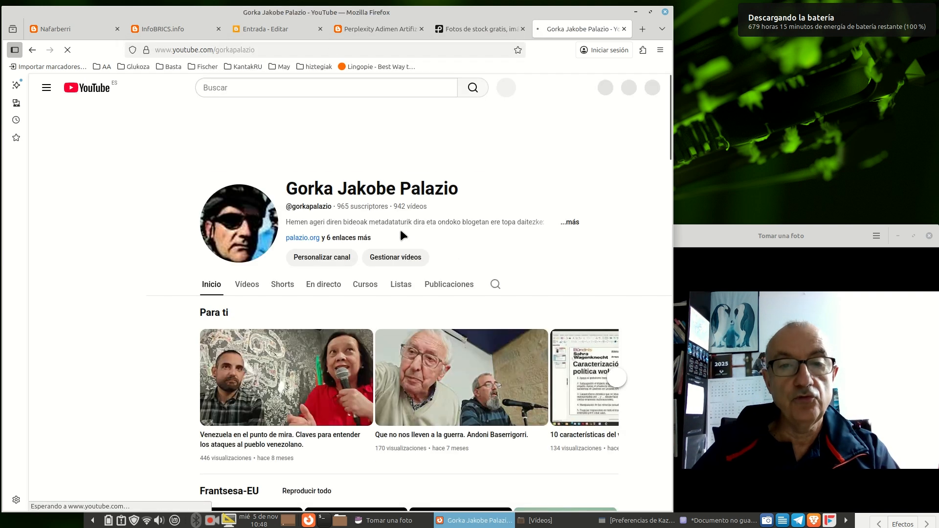
# Step: Open the video "Zenbakiak frantsesez. Les chiffres, 0-10" from the Frantsesa-EU list and pause it
pyautogui.scroll(-6, 388, 239)
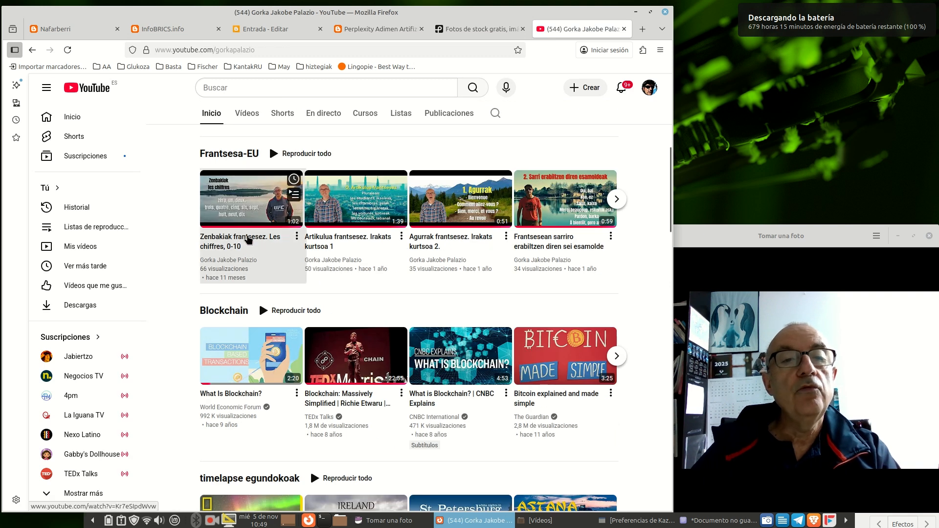
pyautogui.click(248, 240)
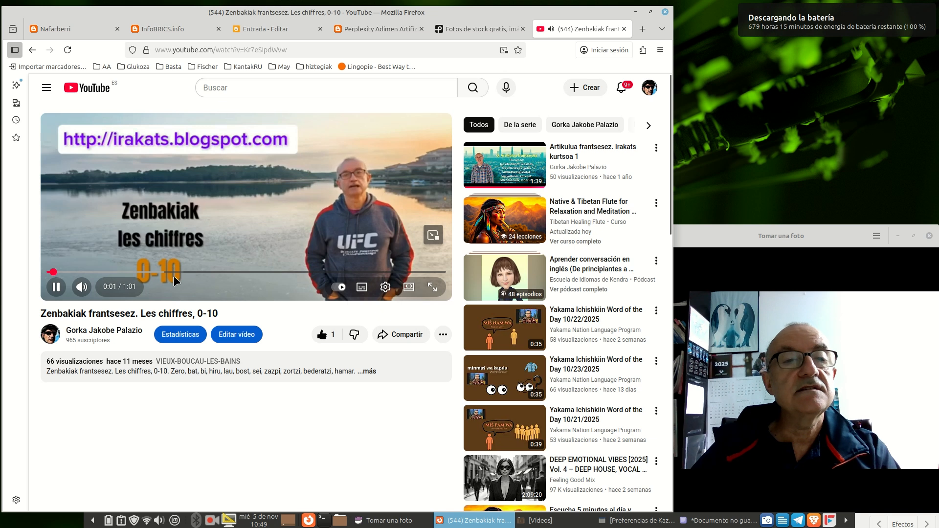
pyautogui.click(58, 292)
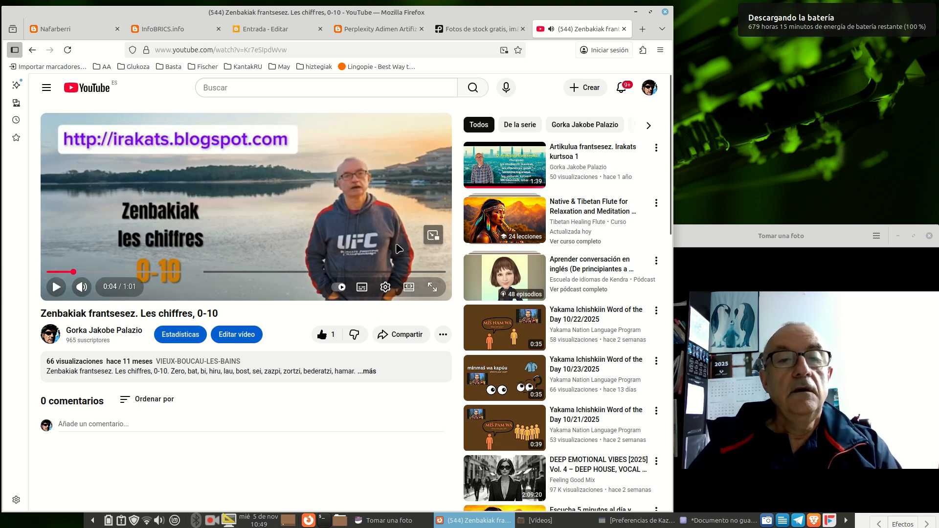
# Step: Copy the web address of the "Zenbakiak frantsesez" video
pyautogui.click(298, 49)
pyautogui.hotkey('ctrl', 'c')
pyautogui.rightClick(259, 51)
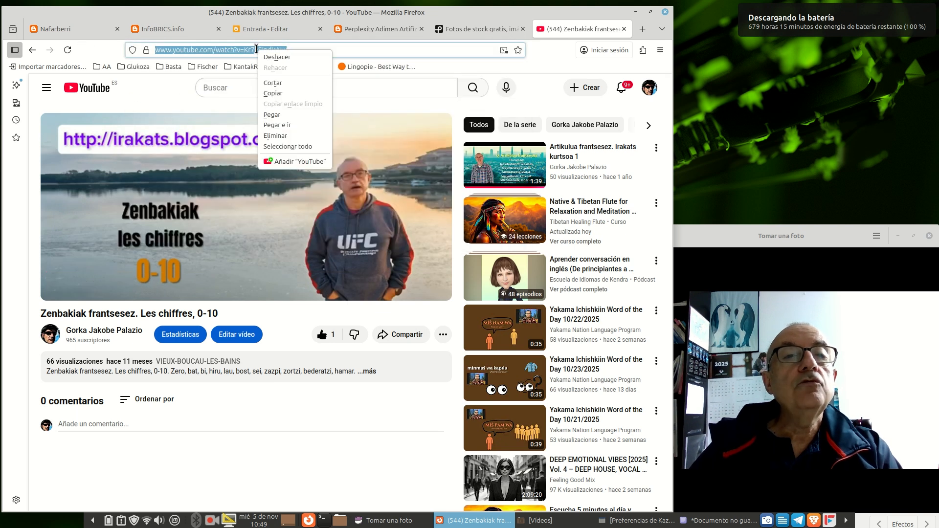
pyautogui.click(284, 94)
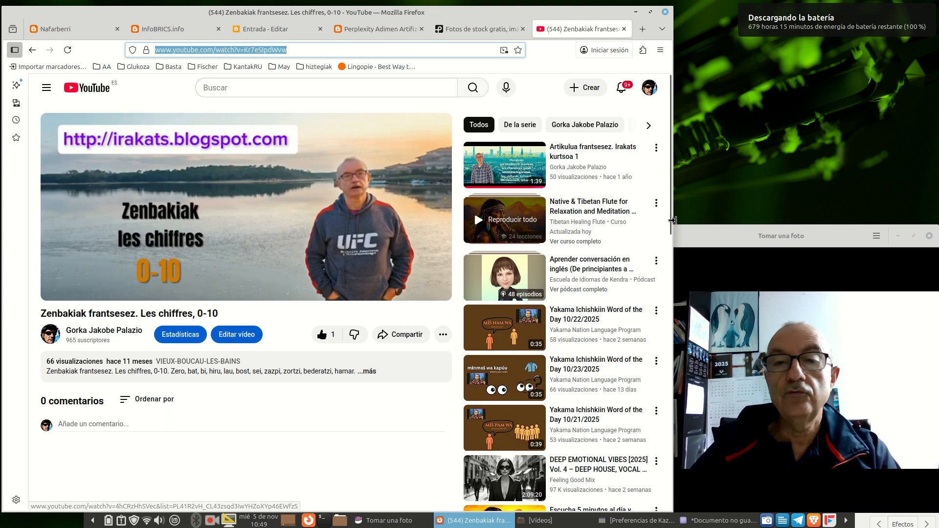
# Step: Return to the post draft and start adding a YouTube video on the empty line below "ikus dezagun nola txertatu bideo bat"
pyautogui.click(374, 26)
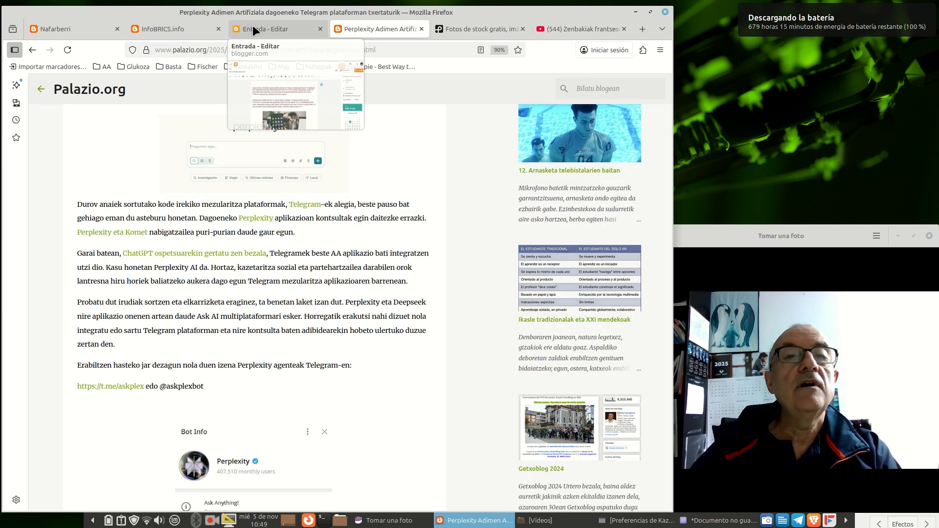
pyautogui.click(254, 28)
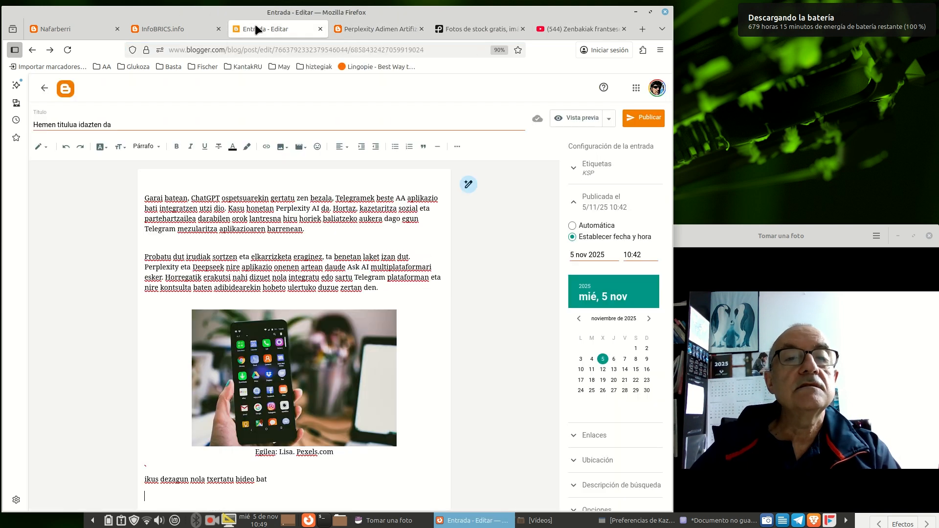
pyautogui.click(239, 492)
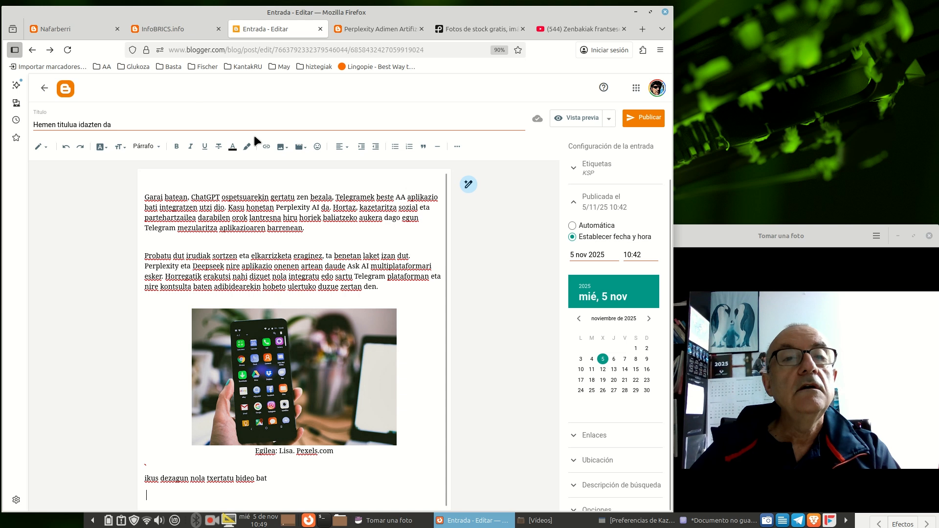
pyautogui.click(300, 148)
pyautogui.click(330, 192)
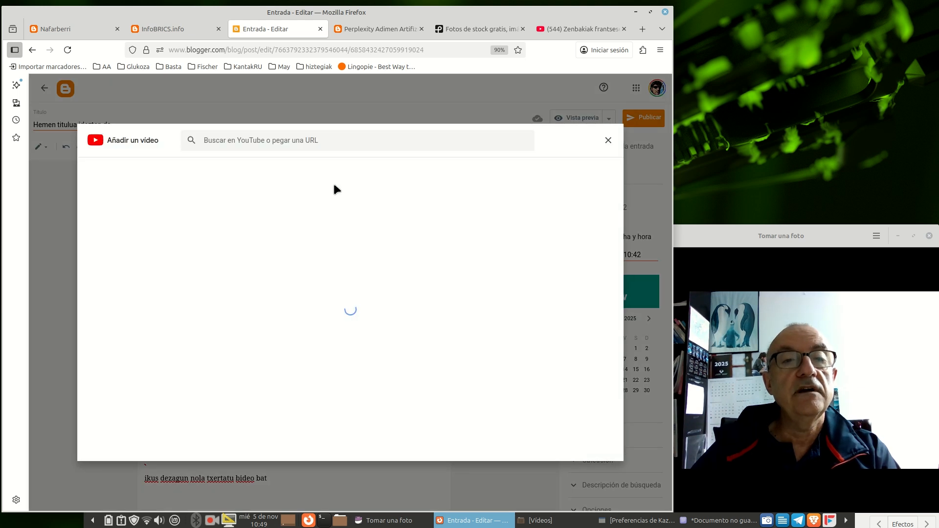
# Step: Find "Zenbakiak frantsesez. Les chiffres, 0-10" by pasting its copied web address and insert it into the post
pyautogui.rightClick(264, 142)
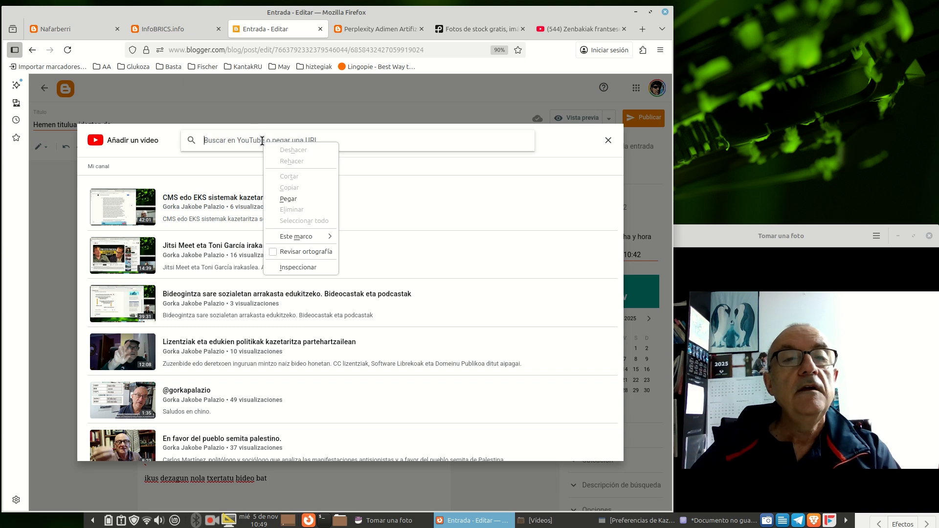
pyautogui.click(283, 198)
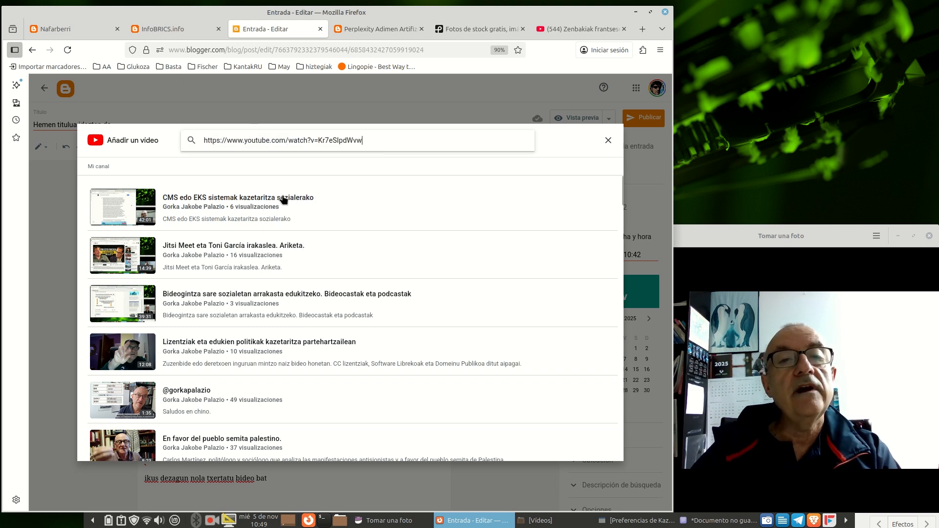
pyautogui.click(190, 140)
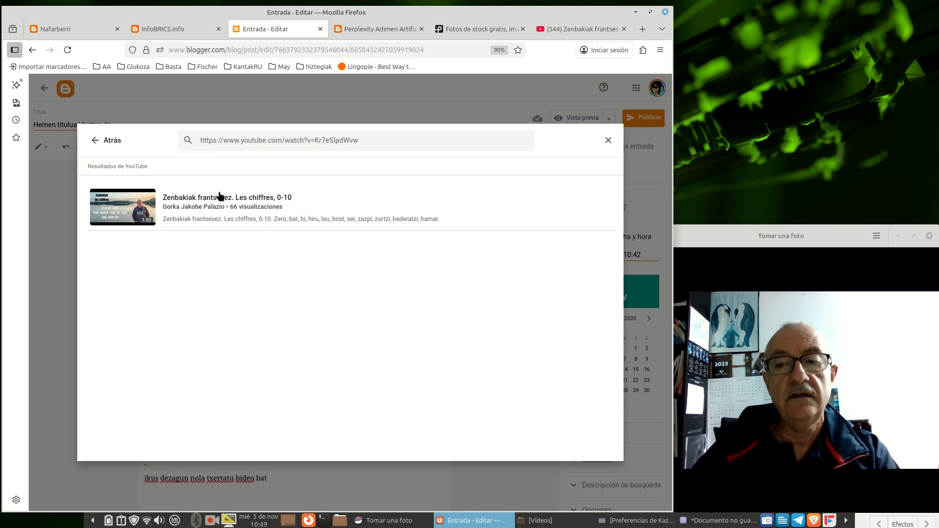
pyautogui.click(221, 208)
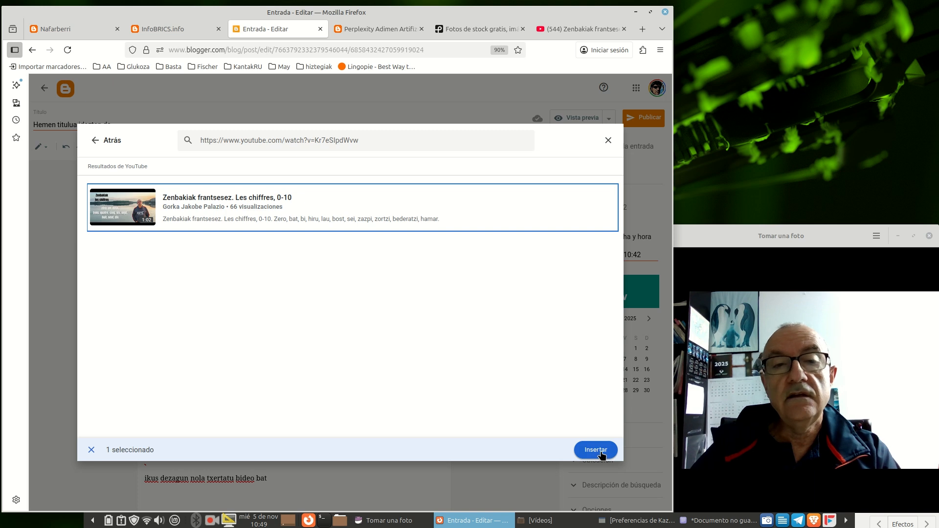
pyautogui.click(601, 453)
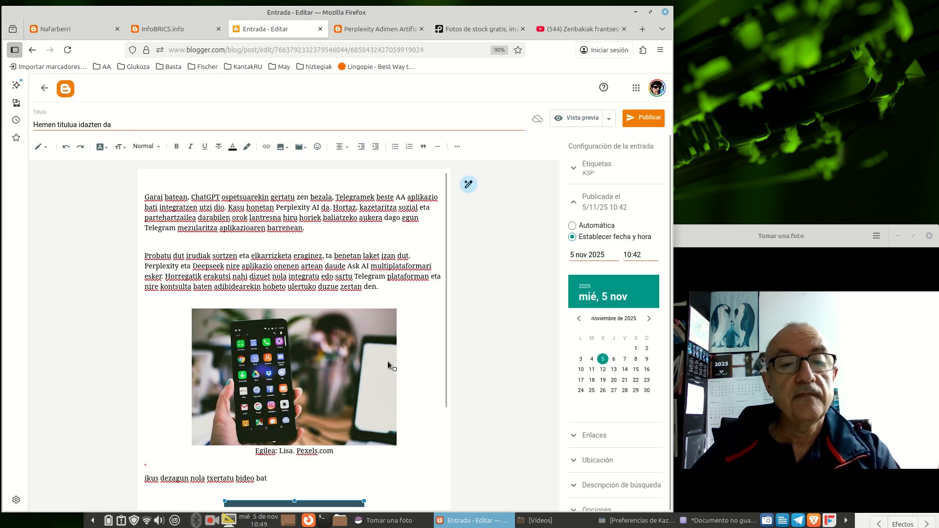
# Step: Enlarge the embedded video in the post body in several stages until it is wider than the photo above
pyautogui.moveTo(225, 488); pyautogui.dragTo(150, 512)
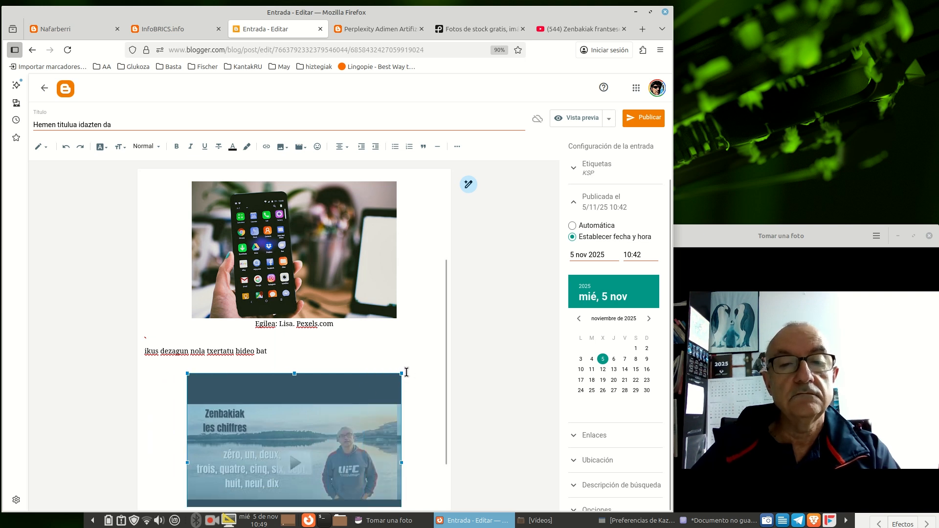
pyautogui.moveTo(400, 374); pyautogui.dragTo(409, 373)
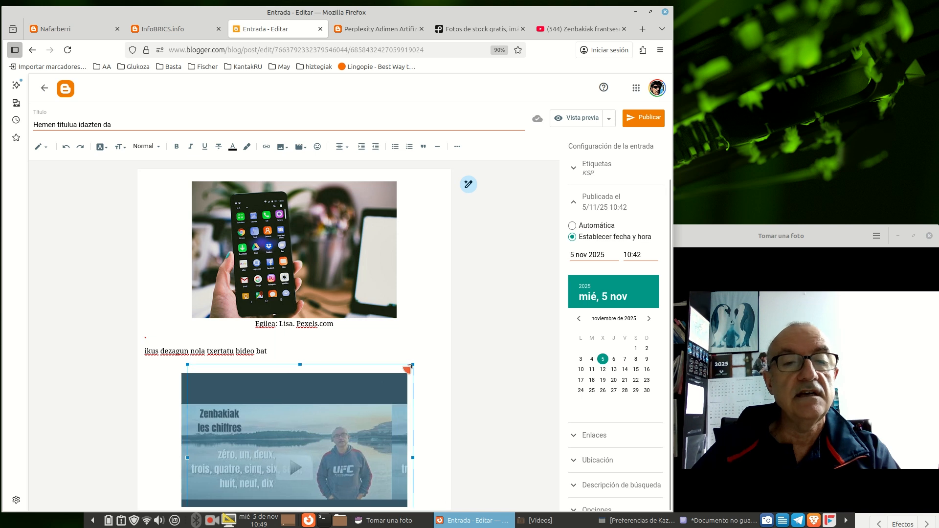
pyautogui.scroll(-3, 434, 379)
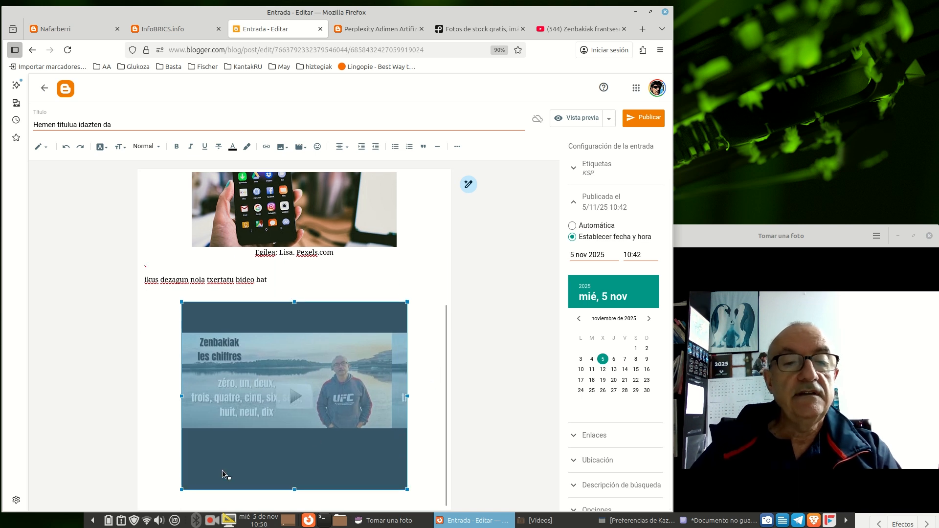
pyautogui.moveTo(182, 489); pyautogui.dragTo(164, 497)
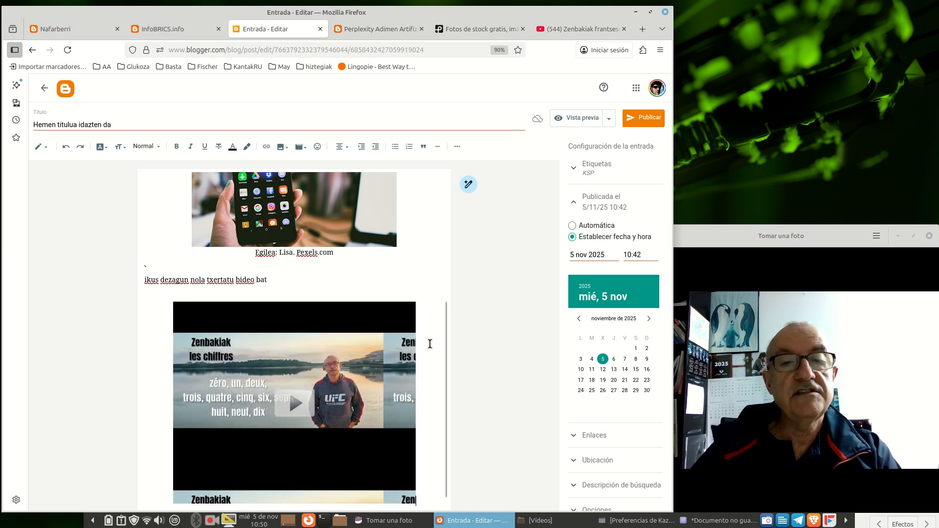
# Step: Save the post without publishing it and expand its label settings
pyautogui.scroll(8, 384, 234)
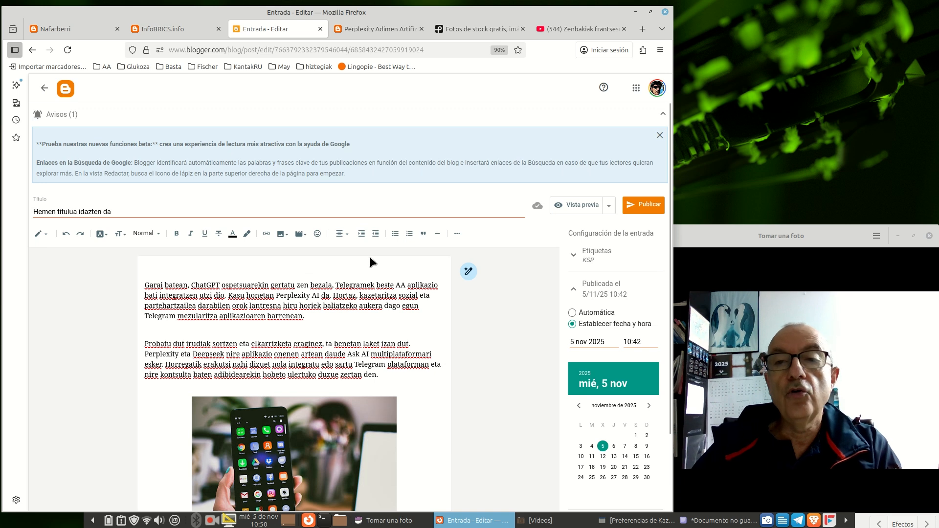
pyautogui.click(609, 207)
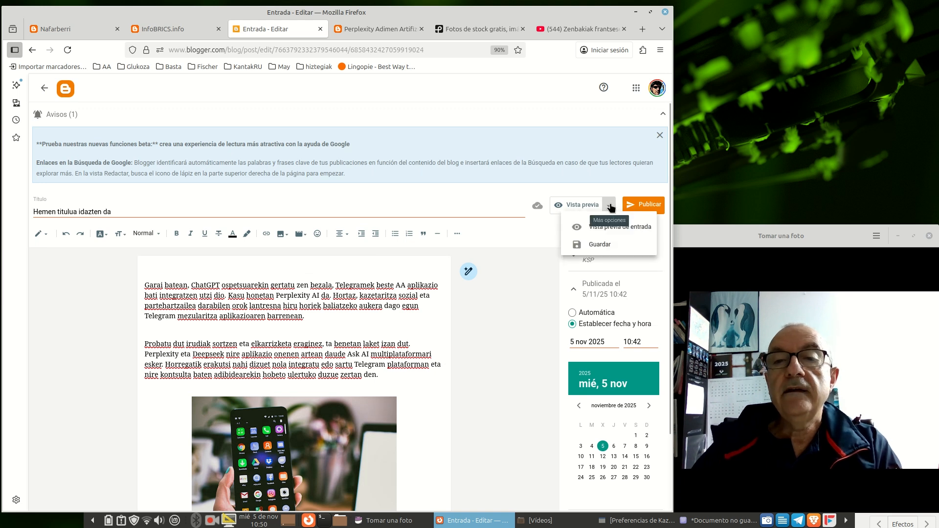
pyautogui.click(597, 249)
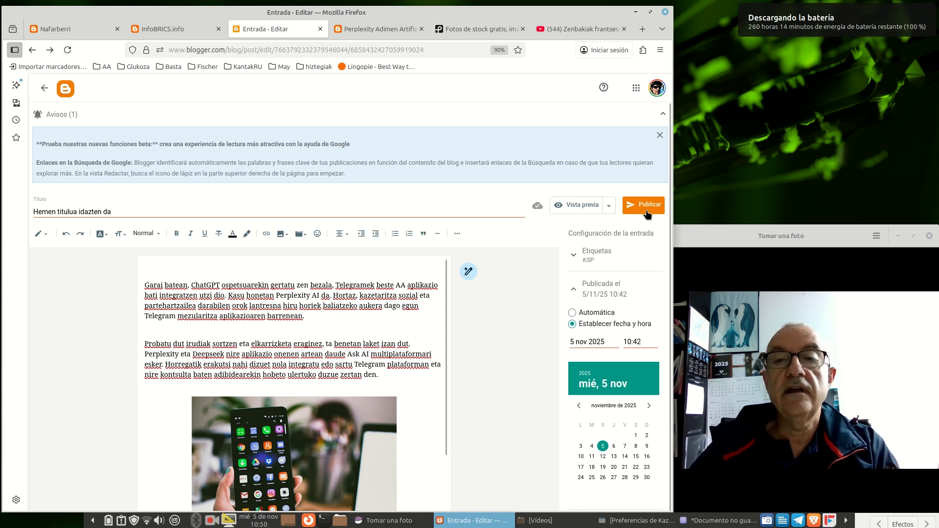
pyautogui.click(574, 256)
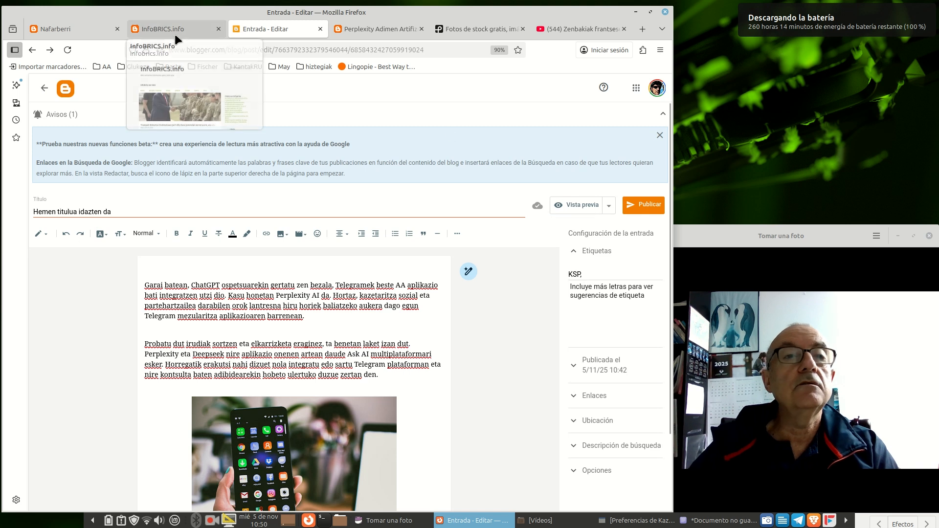
# Step: Open the Nafarberri blog's Egileak page and examine its sections and the people responsible for each
pyautogui.click(69, 25)
pyautogui.moveTo(415, 181)
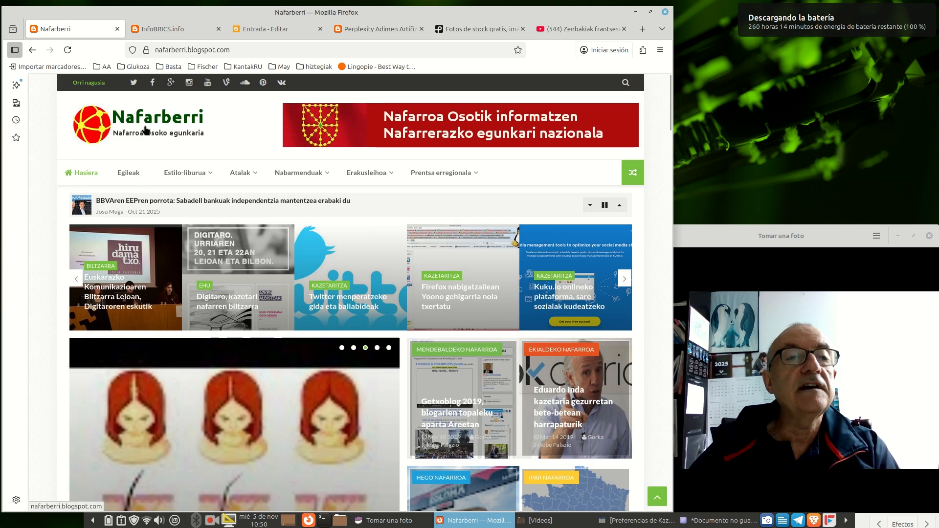
pyautogui.click(128, 173)
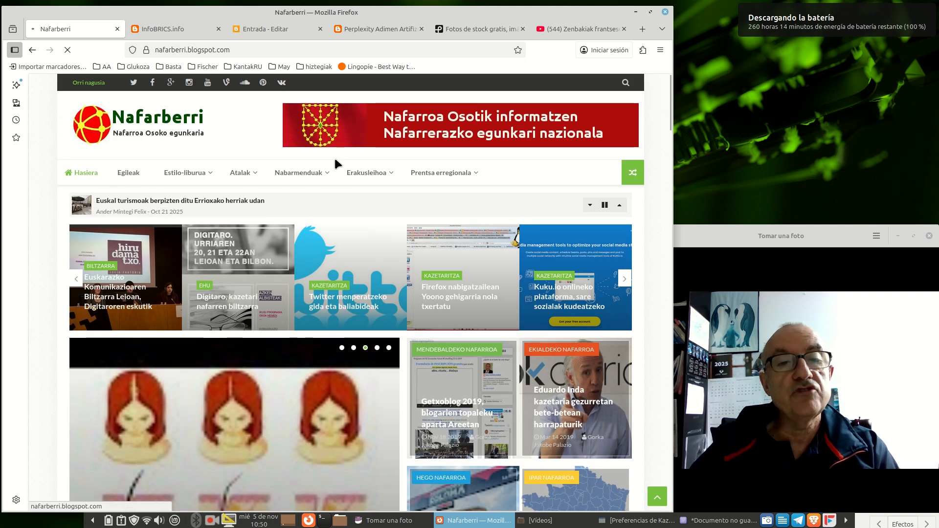
pyautogui.scroll(-5, 336, 242)
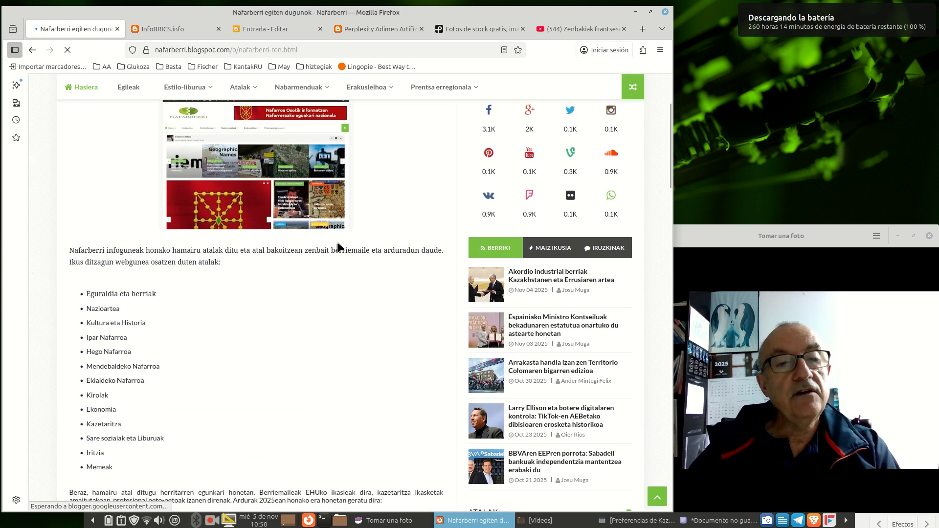
pyautogui.scroll(-4, 336, 242)
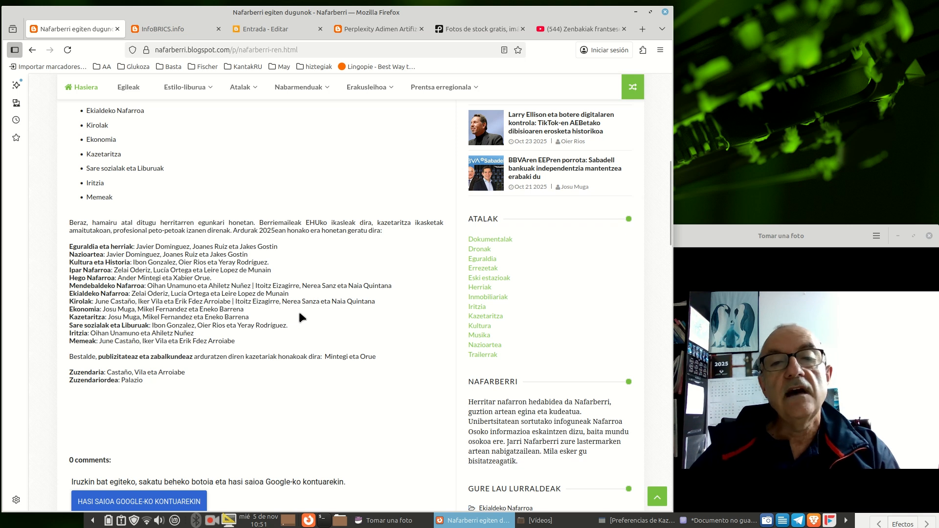
pyautogui.scroll(2, 355, 389)
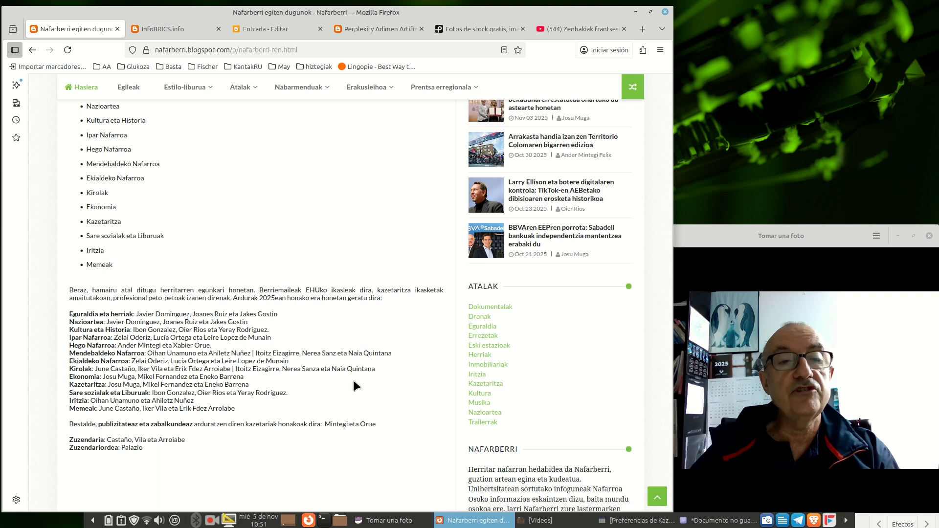
pyautogui.scroll(10, 351, 377)
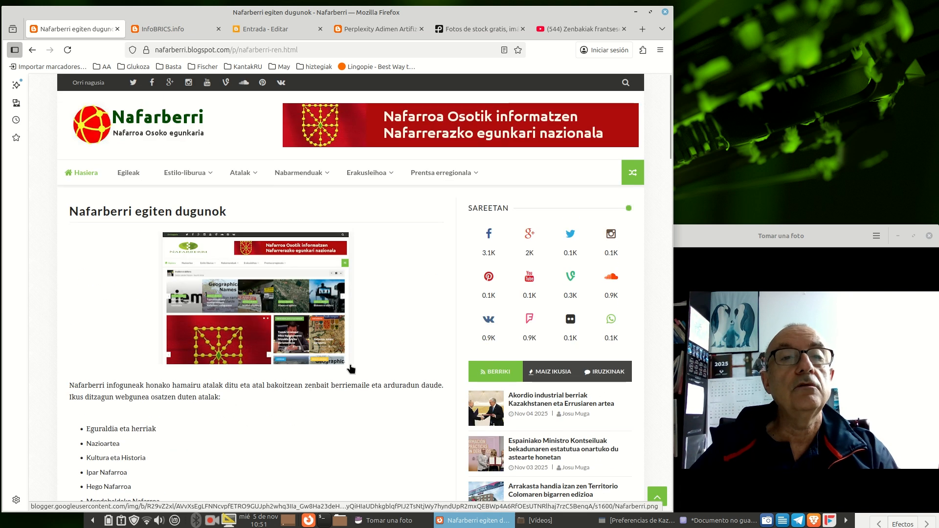
# Step: Examine the country pages in the InfoBRICS.info blog's navigation, including the hidden ones, and compare the blog with Nafarberri
pyautogui.click(185, 29)
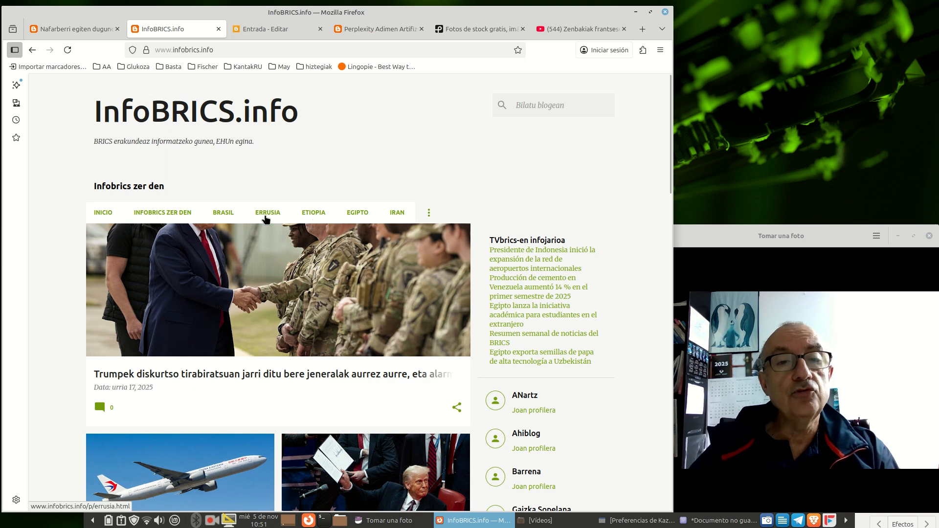
pyautogui.click(429, 214)
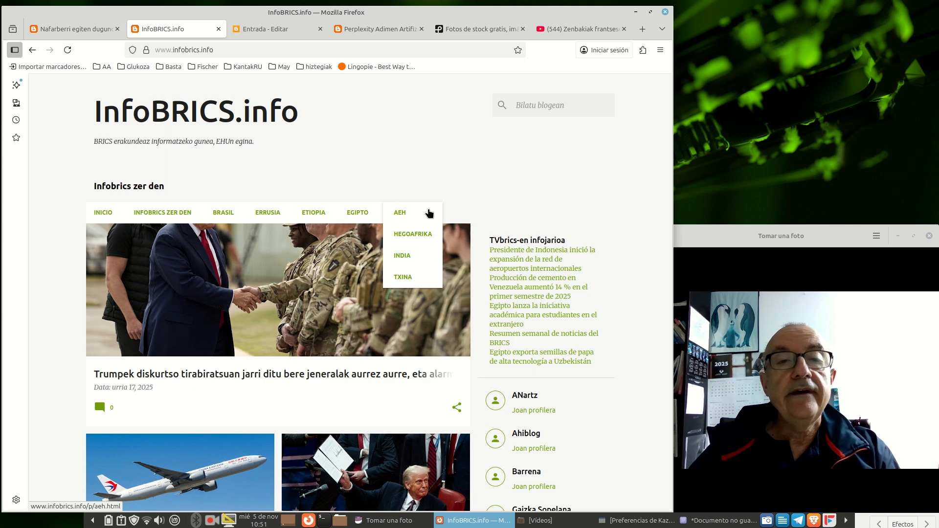
pyautogui.click(515, 193)
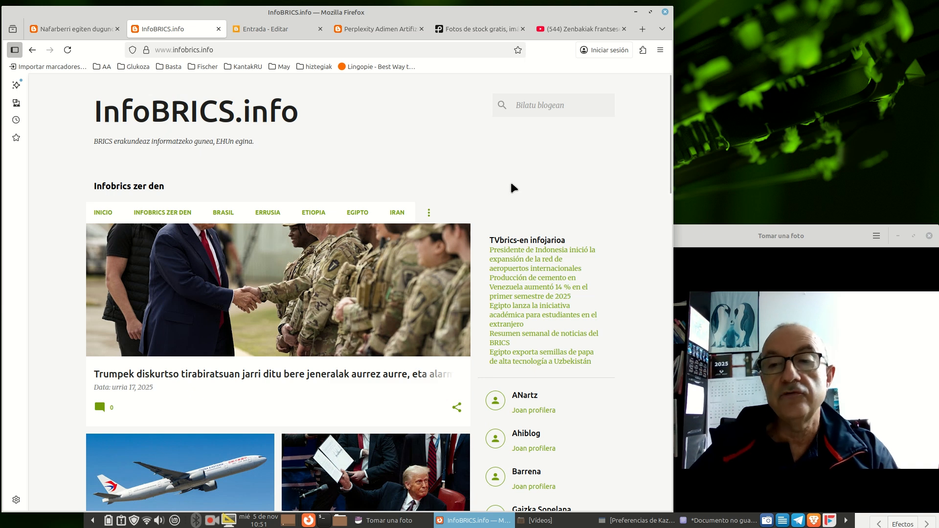
pyautogui.moveTo(100, 30)
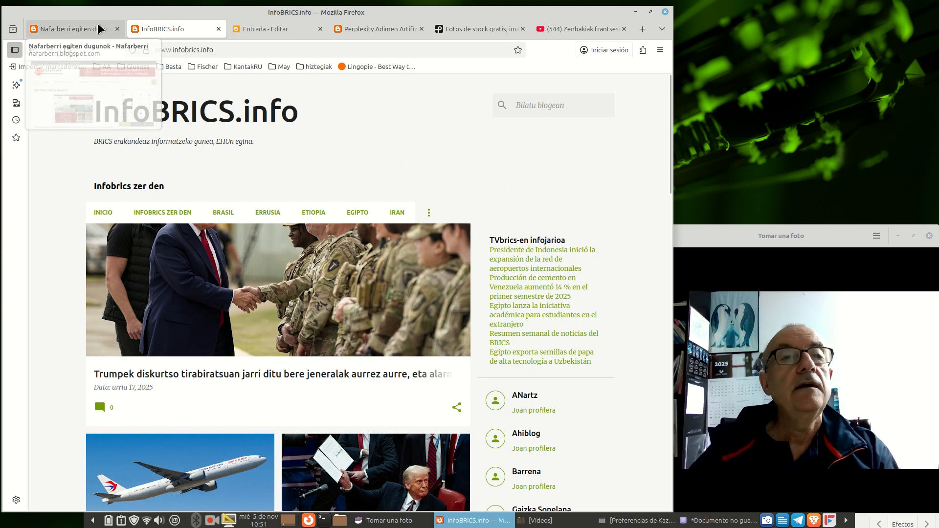
pyautogui.click(71, 28)
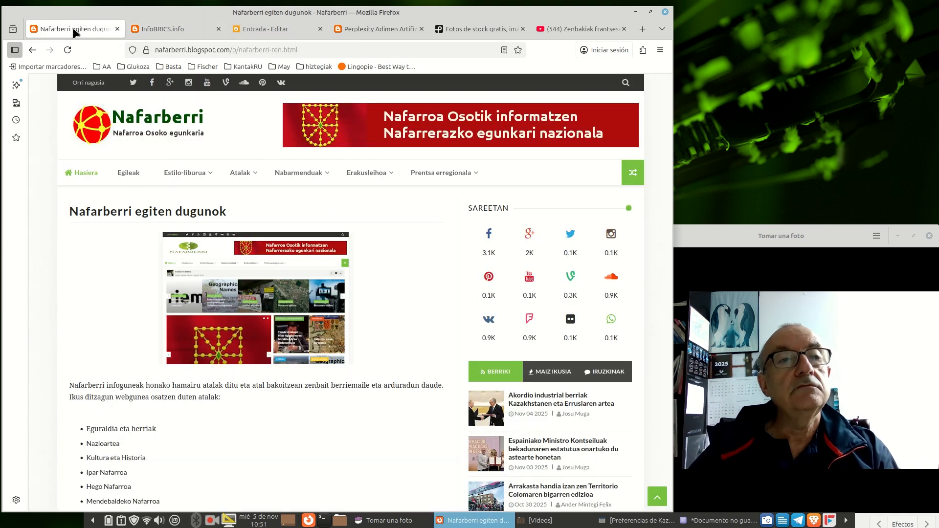
pyautogui.click(178, 29)
# Step: Leave the post editor and look through the blog's list of drafts and published posts
pyautogui.click(278, 30)
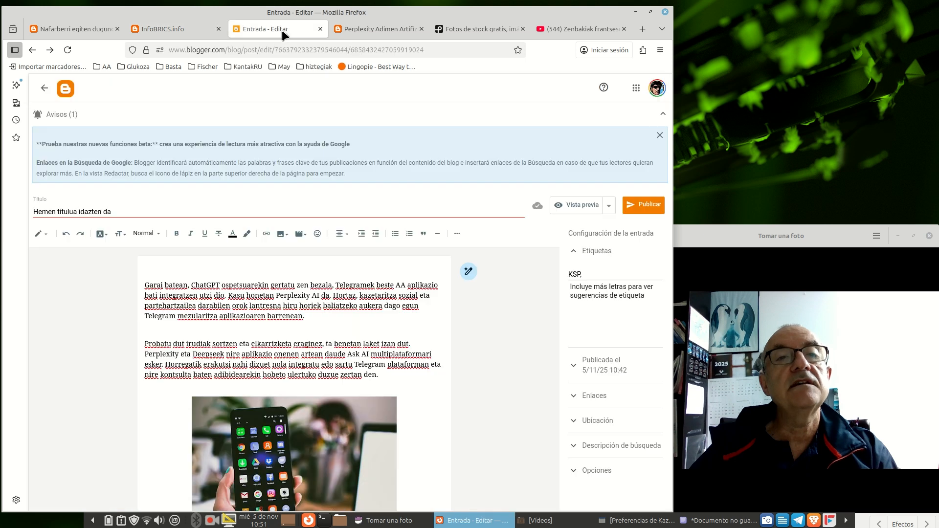
pyautogui.click(46, 88)
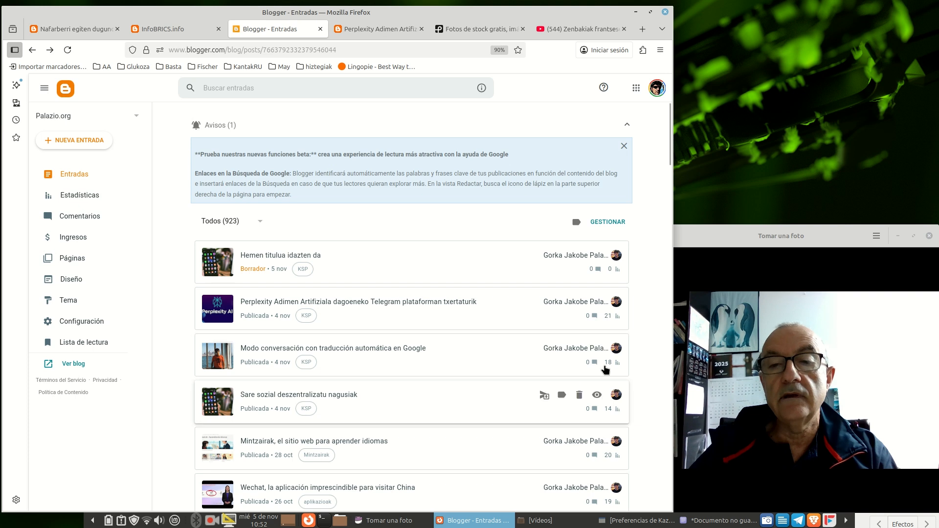
pyautogui.scroll(-3, 408, 301)
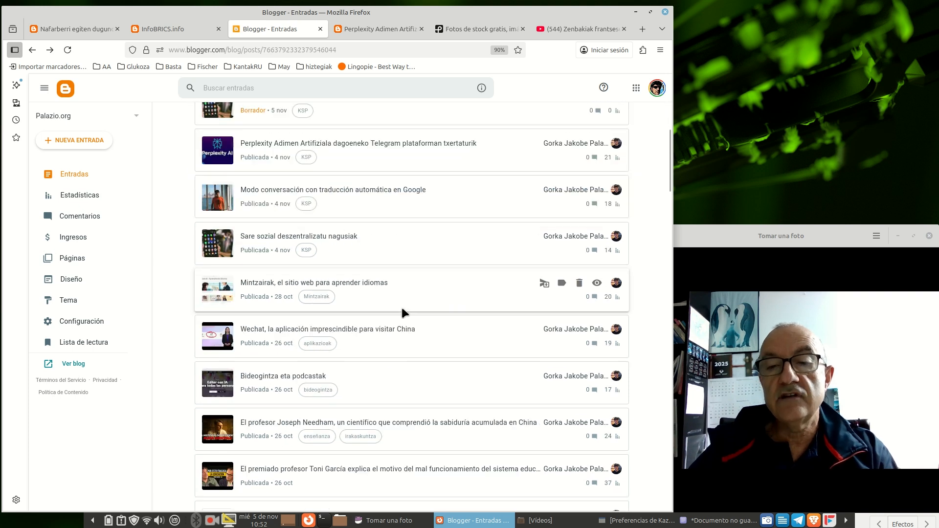
pyautogui.scroll(3, 400, 307)
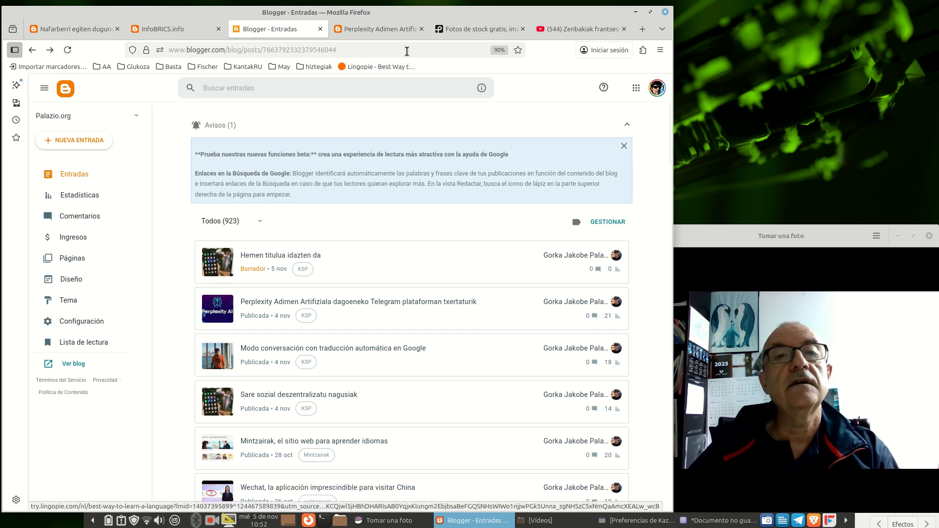
# Step: Go from the published Perplexity article to the blog's public home page and examine how its latest posts are displayed
pyautogui.click(383, 29)
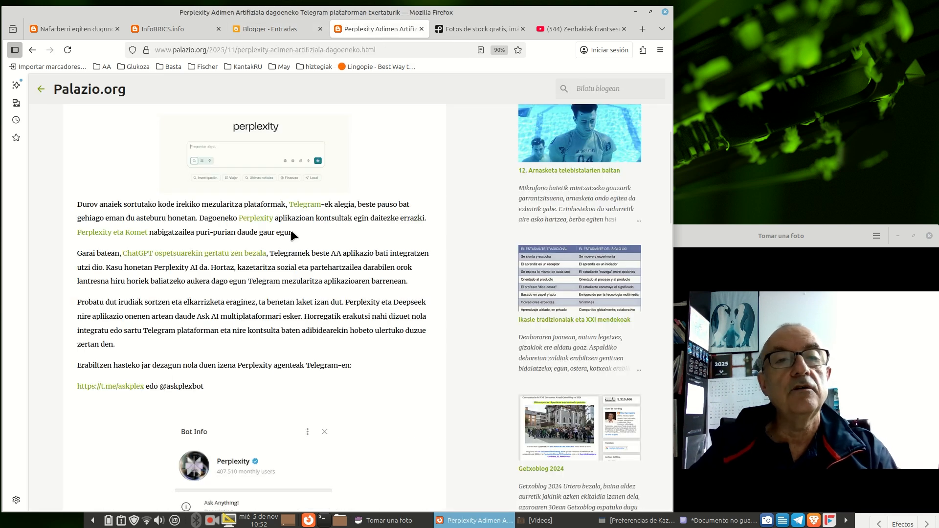
pyautogui.scroll(5, 291, 229)
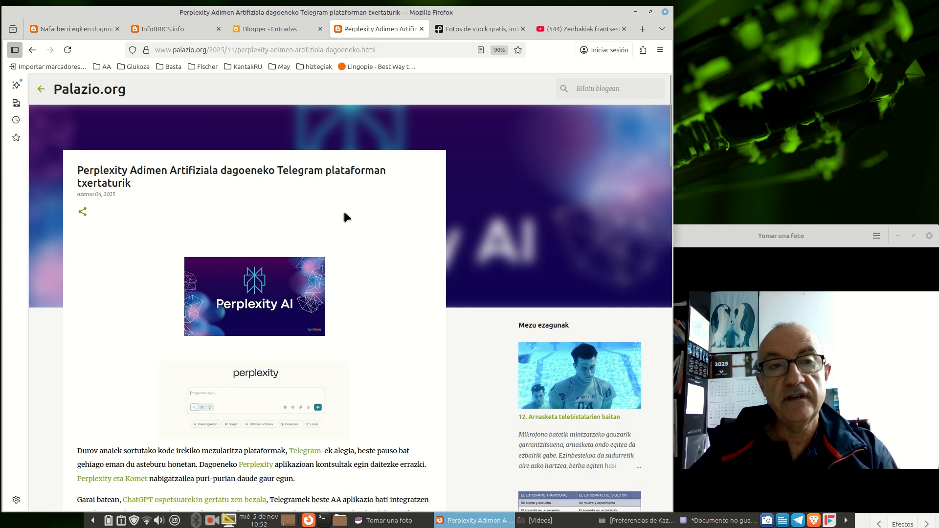
pyautogui.click(87, 92)
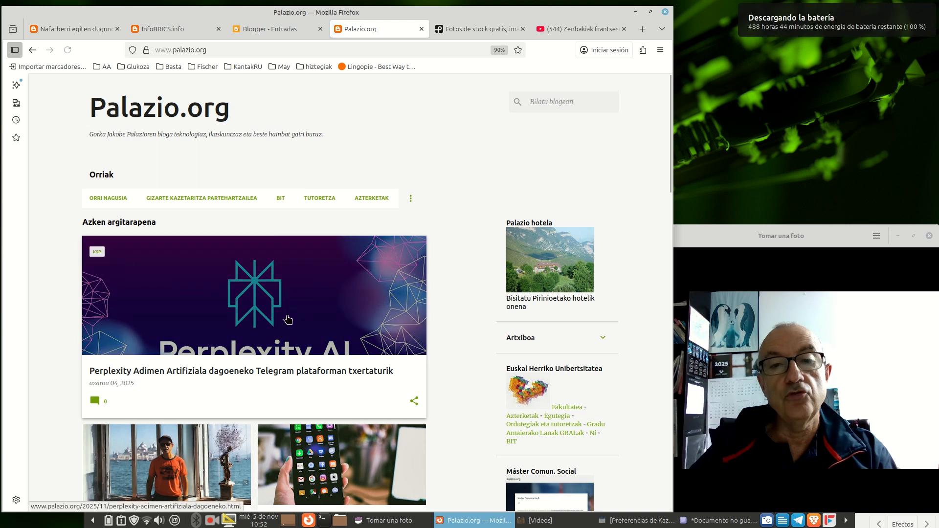
pyautogui.scroll(-2, 320, 373)
pyautogui.scroll(-5, 320, 373)
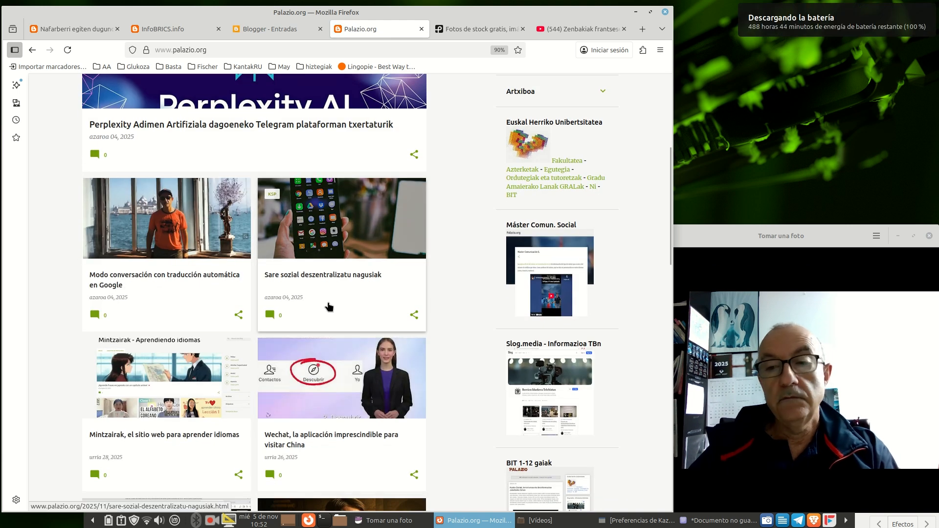
pyautogui.scroll(6, 328, 307)
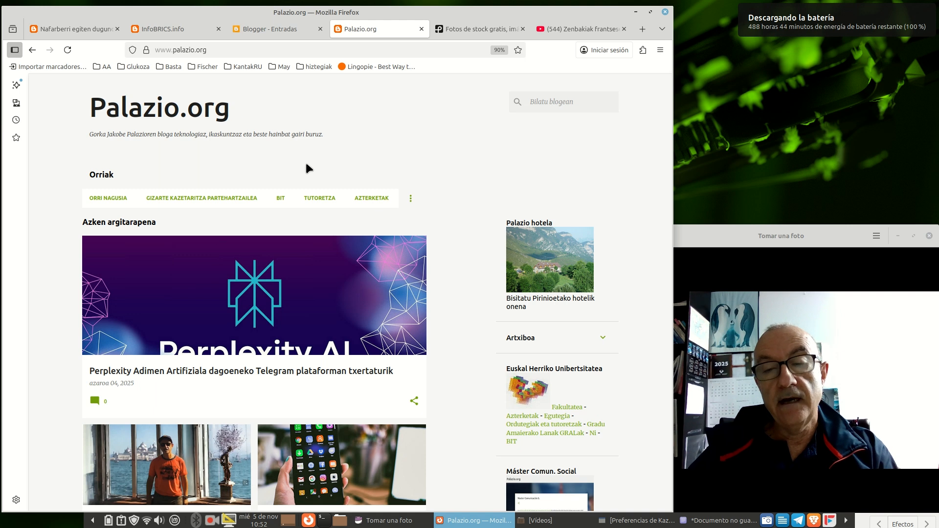
pyautogui.moveTo(469, 28)
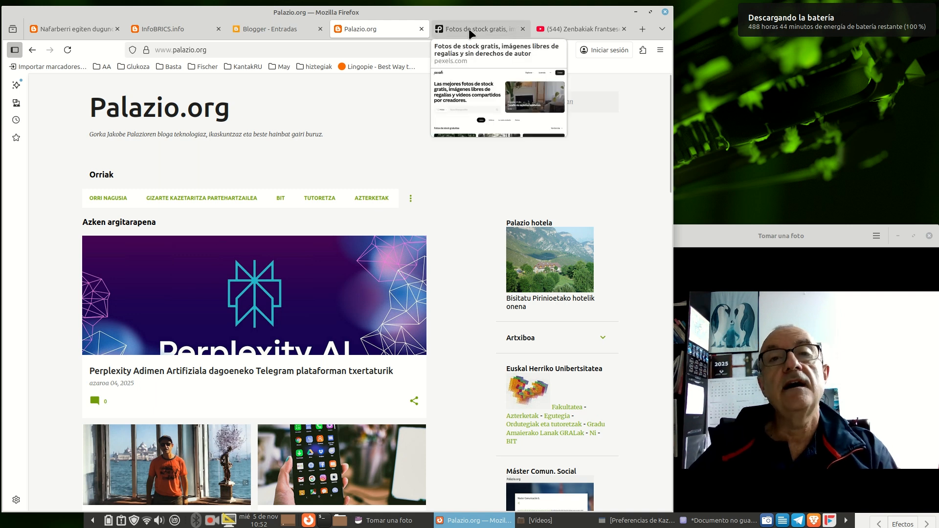